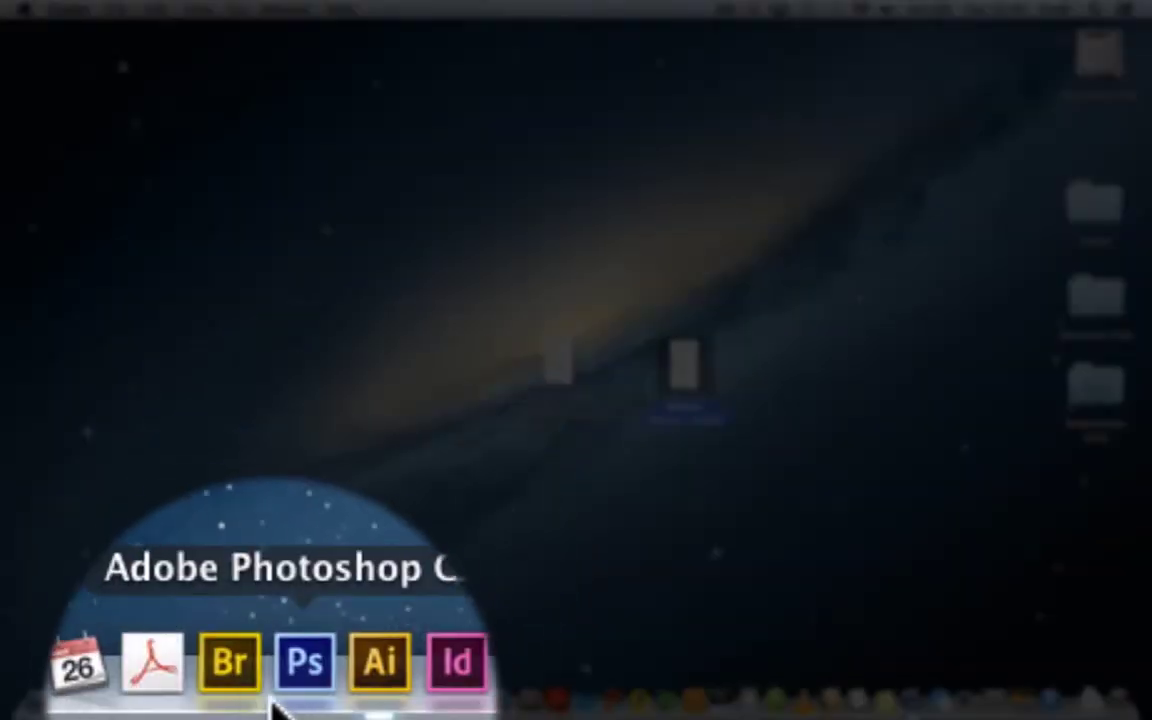
Launch Illustrator and set up a new document with the A4 page size
{"action": "left_click", "coordinate": [303, 663]}
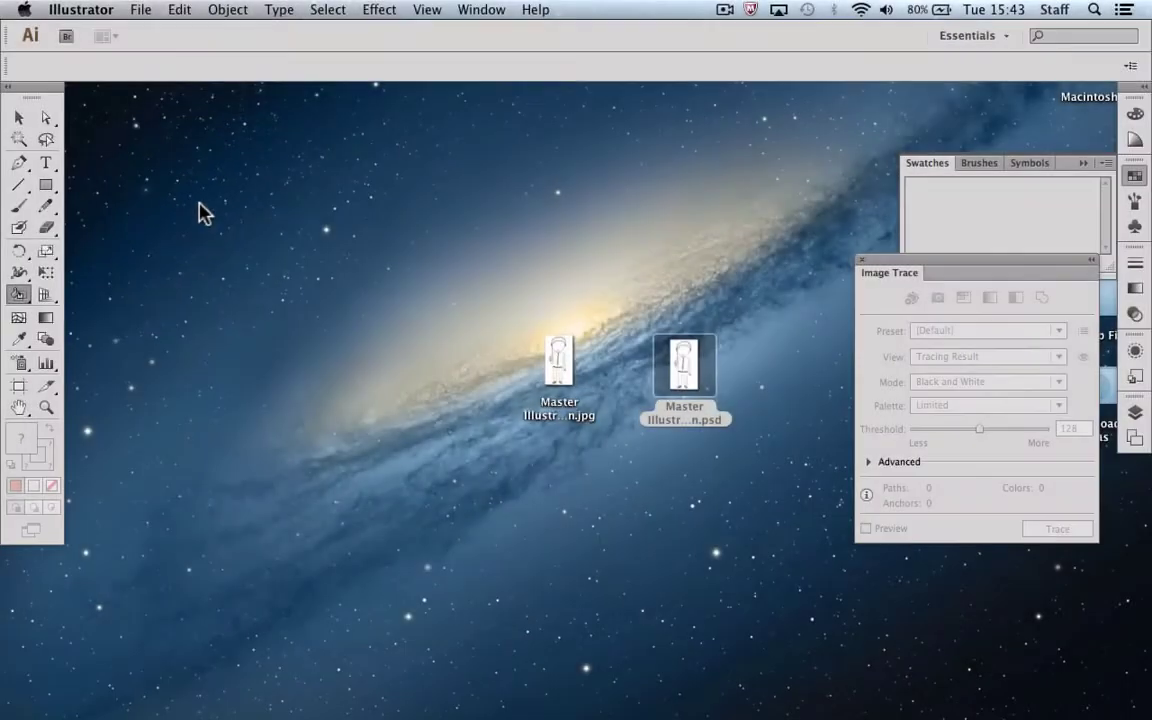
{"action": "left_click", "coordinate": [141, 10]}
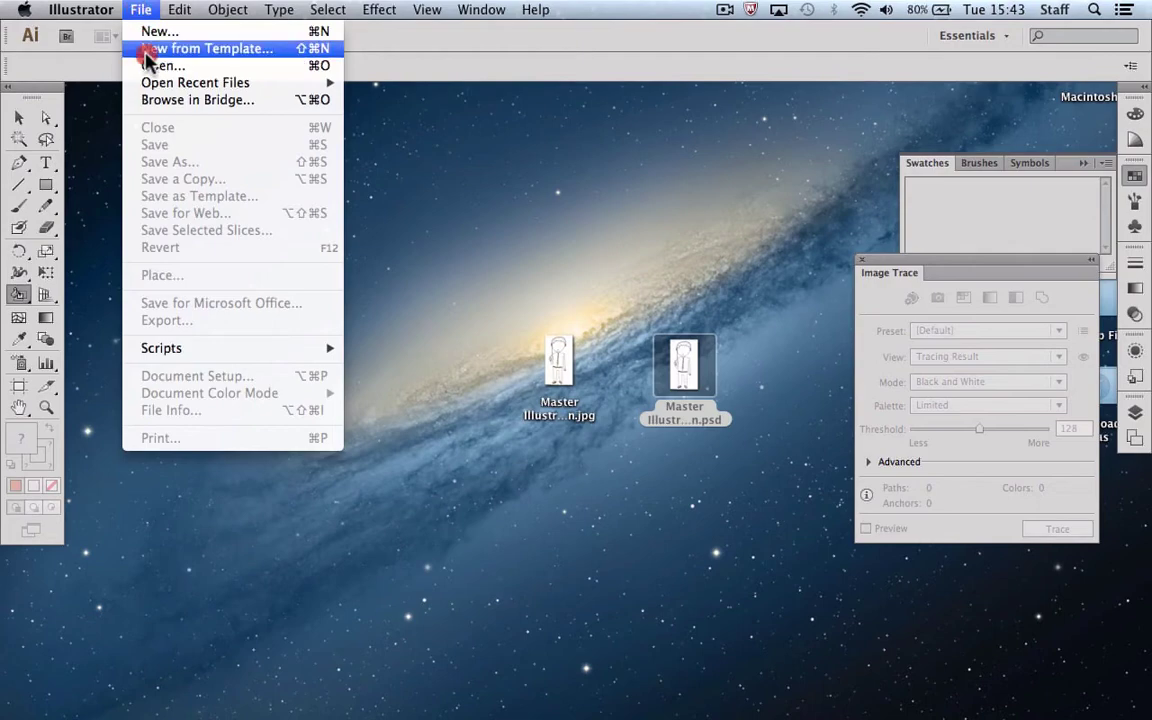
{"action": "left_click", "coordinate": [150, 31]}
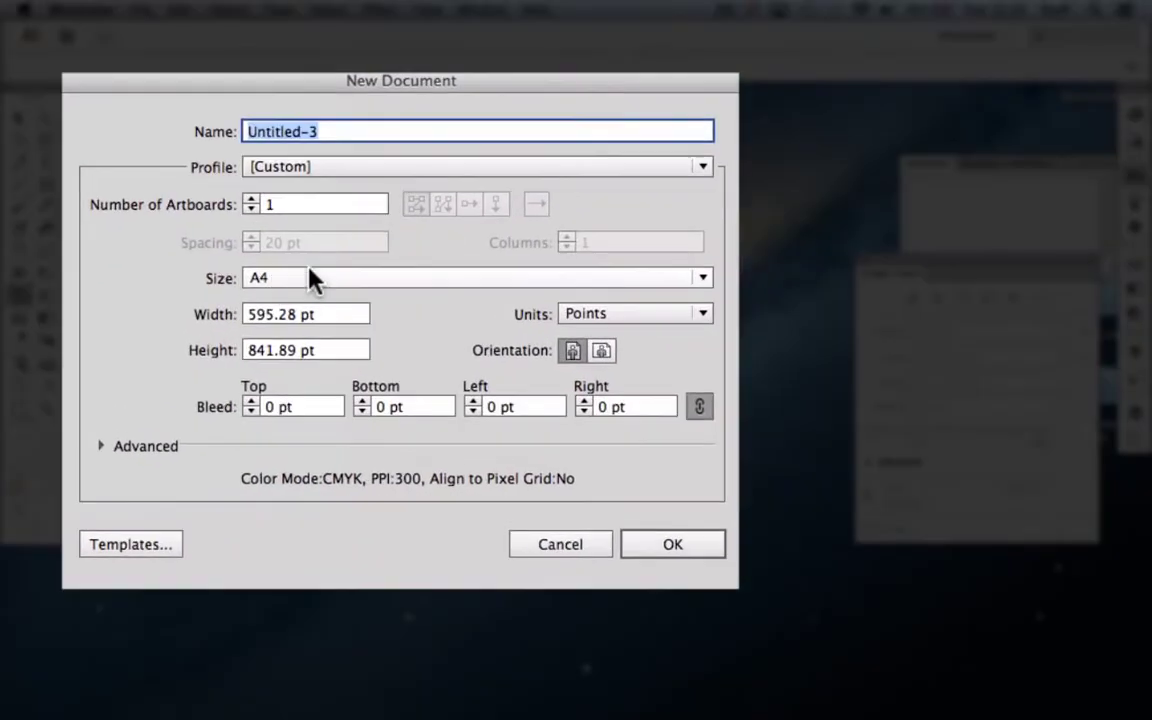
{"action": "left_click_drag", "start_coordinate": [310, 278], "coordinate": [310, 415]}
{"action": "left_click", "coordinate": [447, 547]}
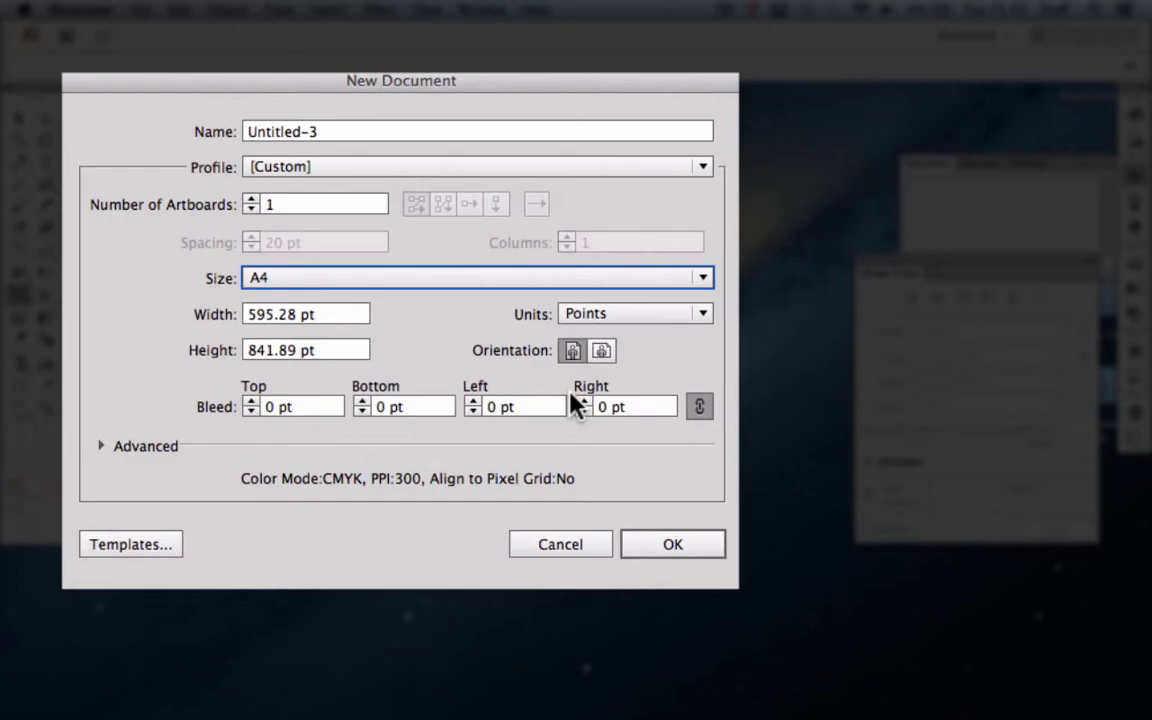
Create the A4 document and place Master Illustration.psd from the Desktop as a linked image
{"action": "left_click", "coordinate": [670, 544]}
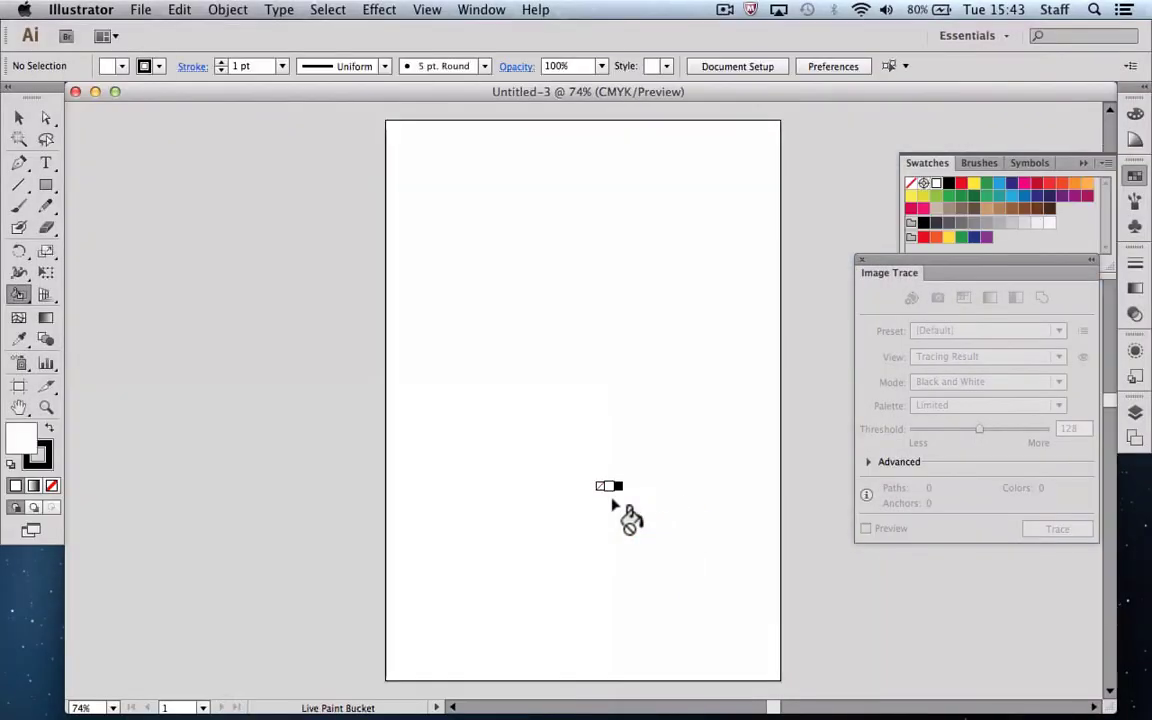
{"action": "left_click_drag", "start_coordinate": [1112, 707], "coordinate": [660, 712]}
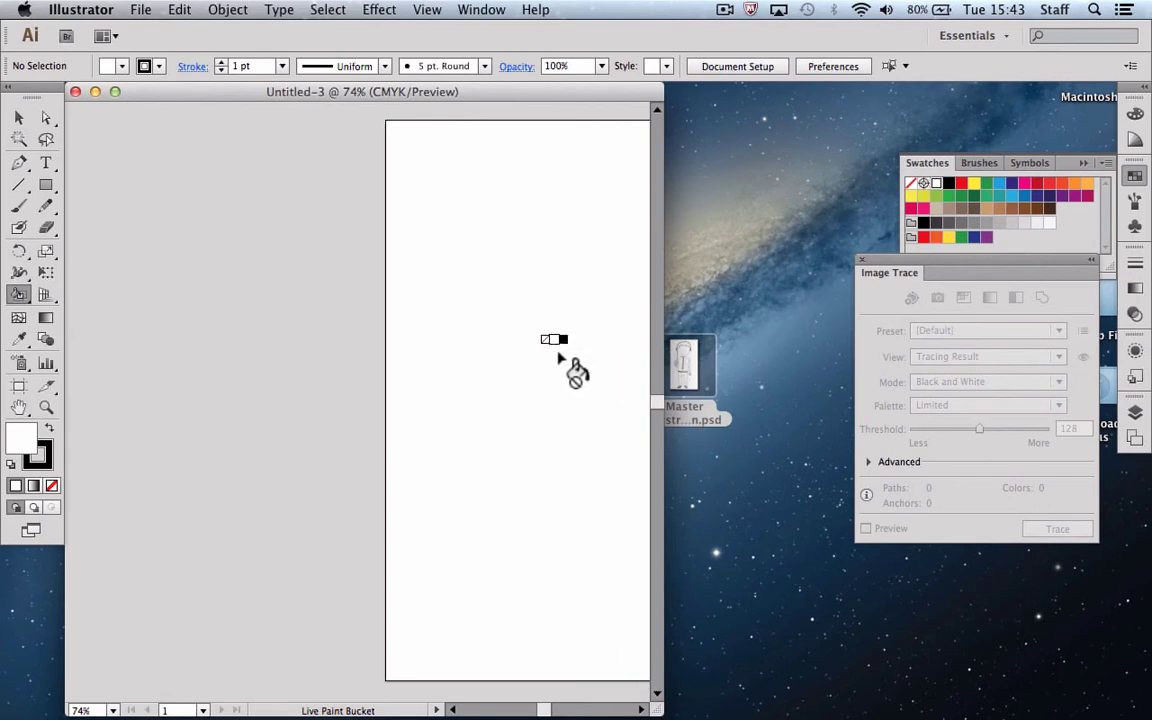
{"action": "left_click", "coordinate": [142, 11]}
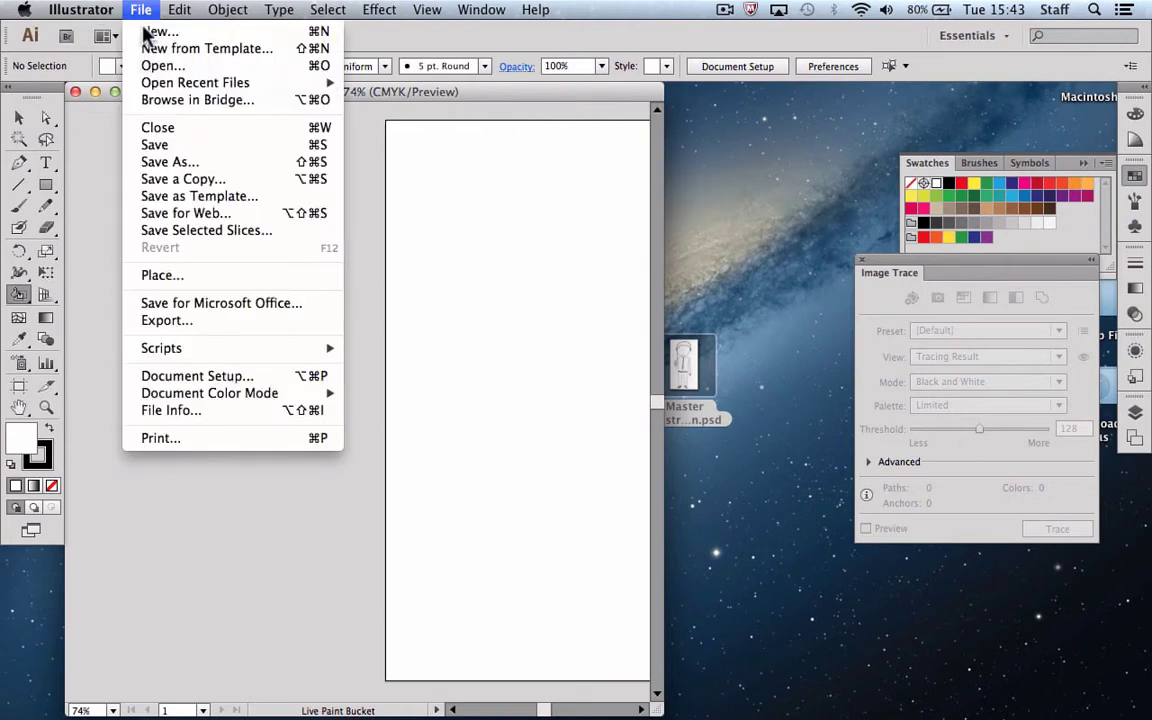
{"action": "left_click", "coordinate": [161, 279]}
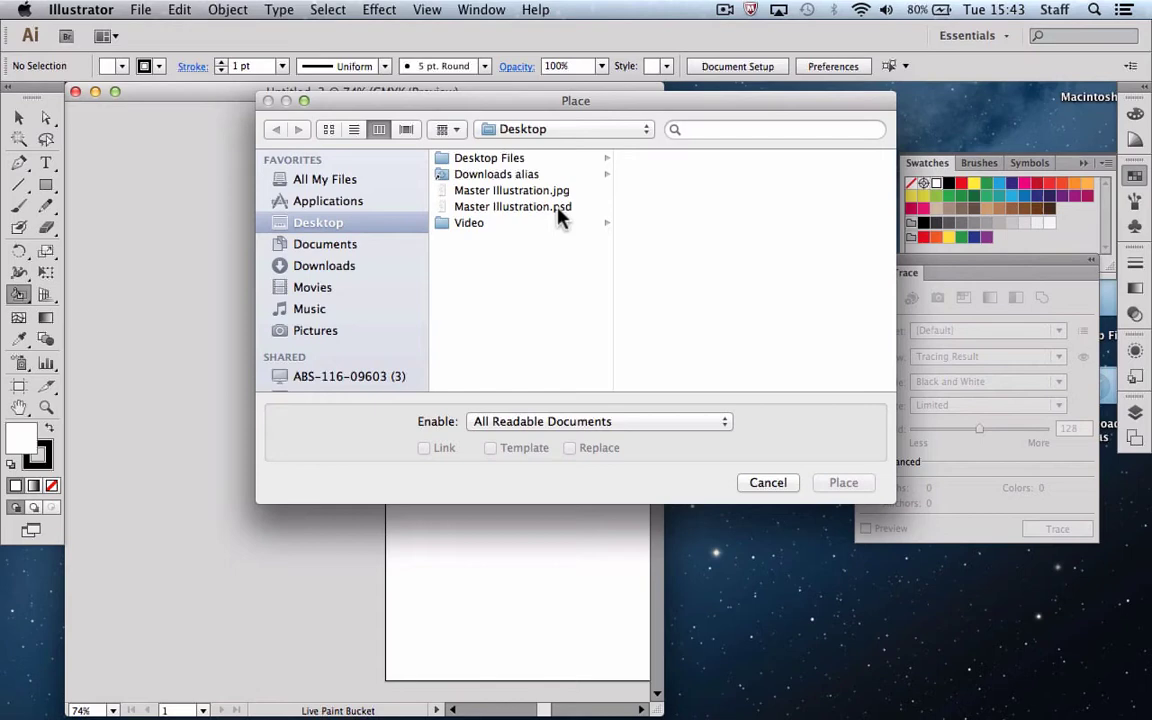
{"action": "left_click", "coordinate": [530, 208]}
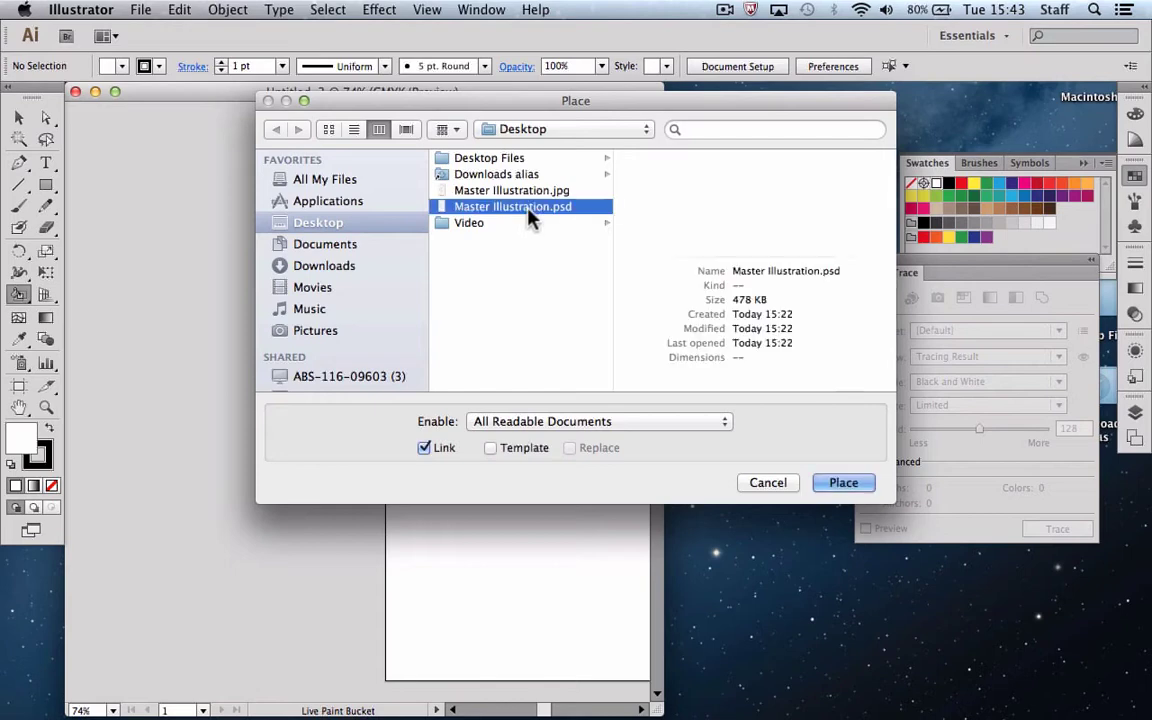
{"action": "left_click", "coordinate": [864, 484]}
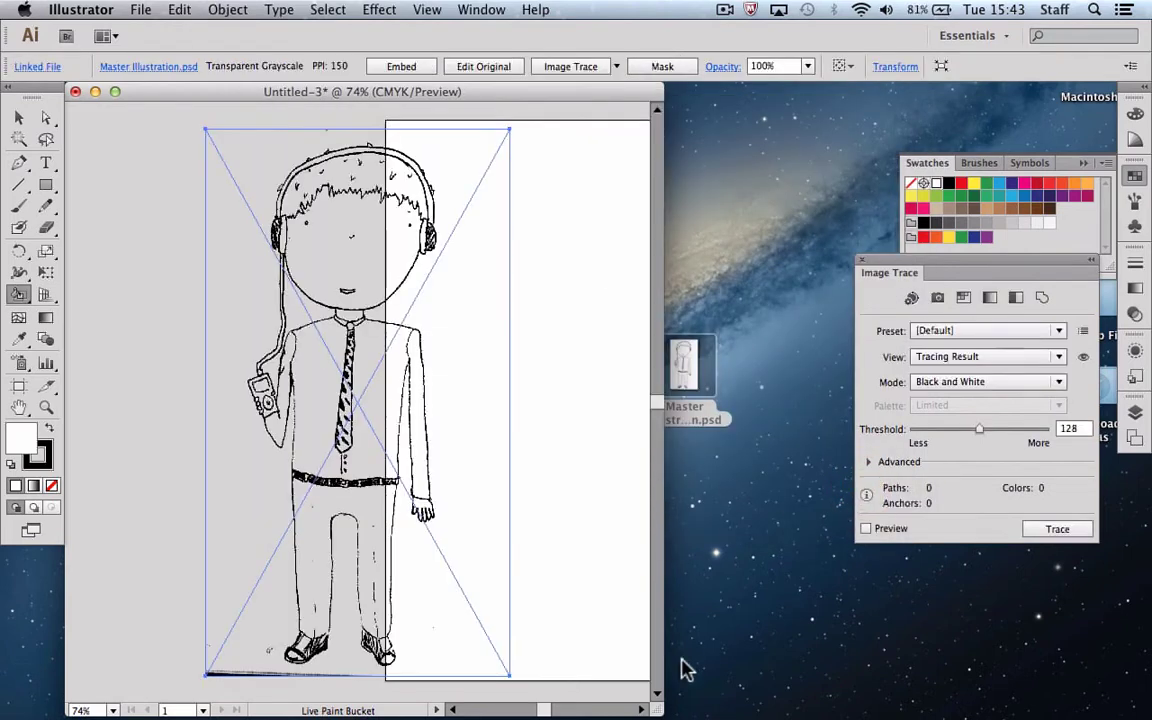
{"action": "left_click_drag", "start_coordinate": [658, 710], "coordinate": [845, 712]}
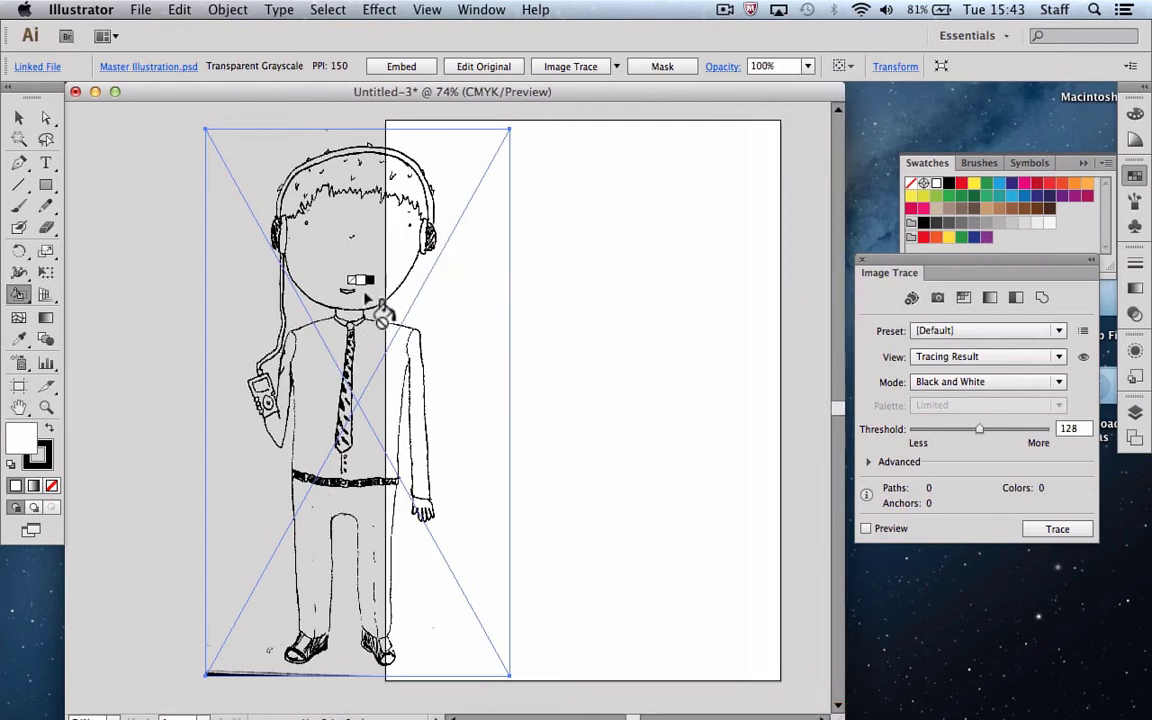
Drag the placed sketch right onto the A4 artboard
{"action": "left_click", "coordinate": [18, 117]}
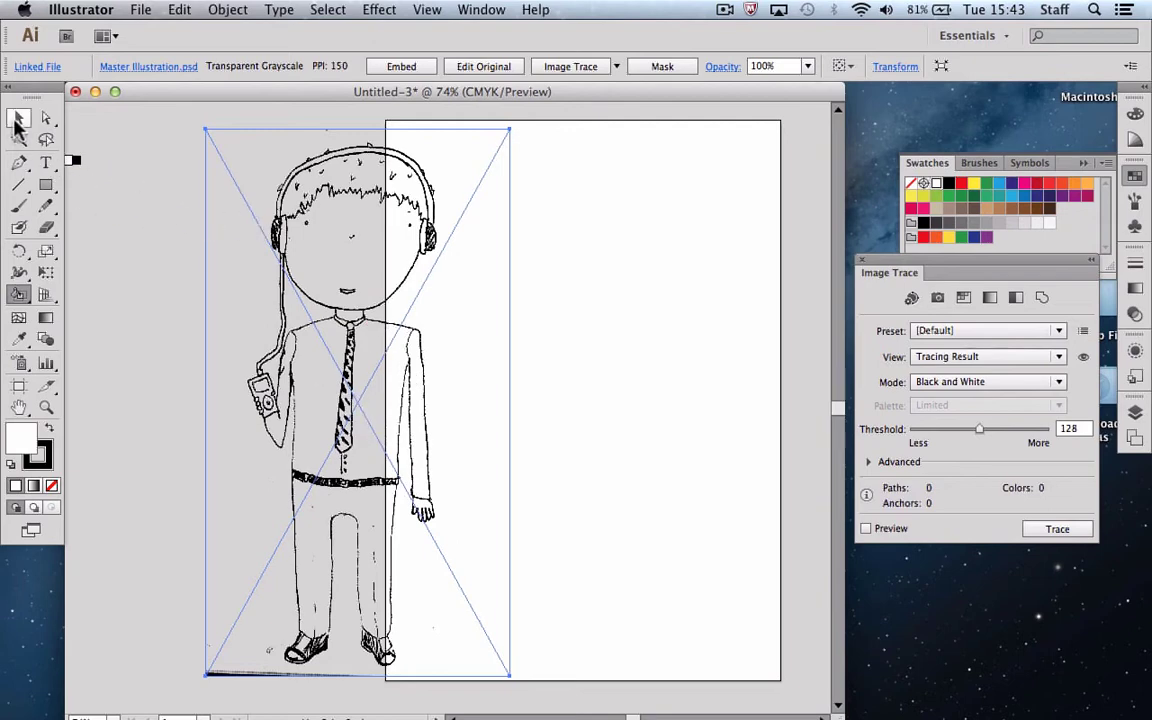
{"action": "left_click_drag", "start_coordinate": [347, 406], "coordinate": [560, 406]}
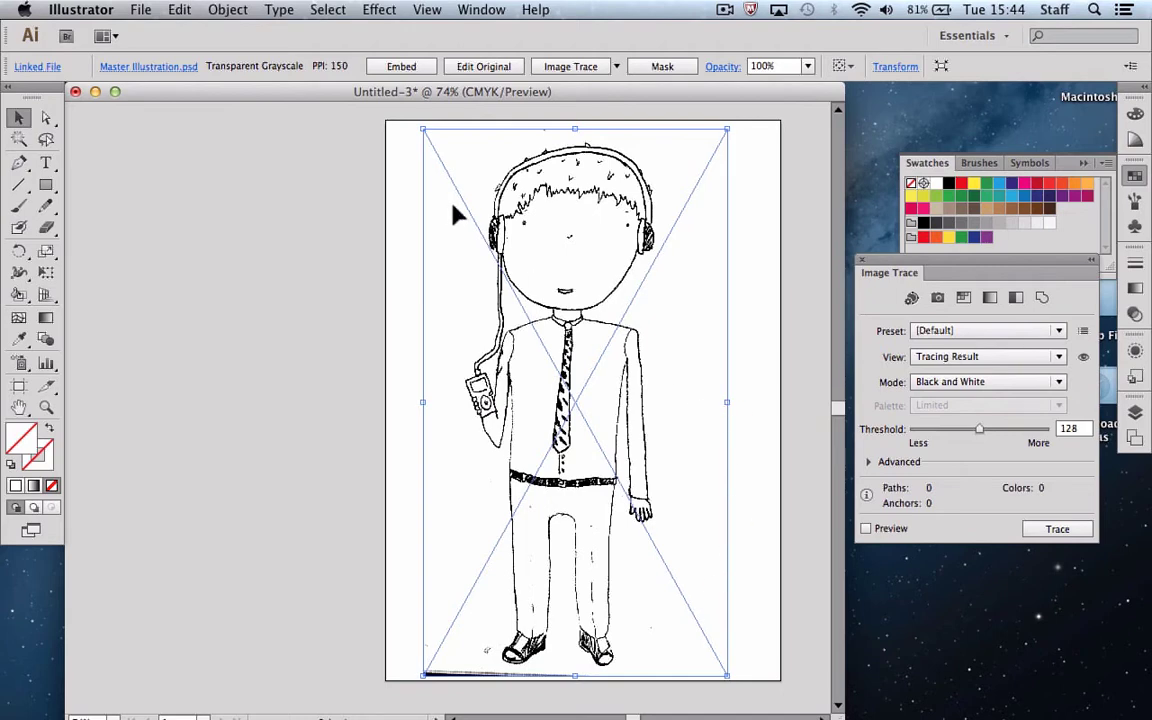
Image-trace the sketch into black-and-white artwork of 200 paths and zoom in to inspect it
{"action": "left_click", "coordinate": [575, 72]}
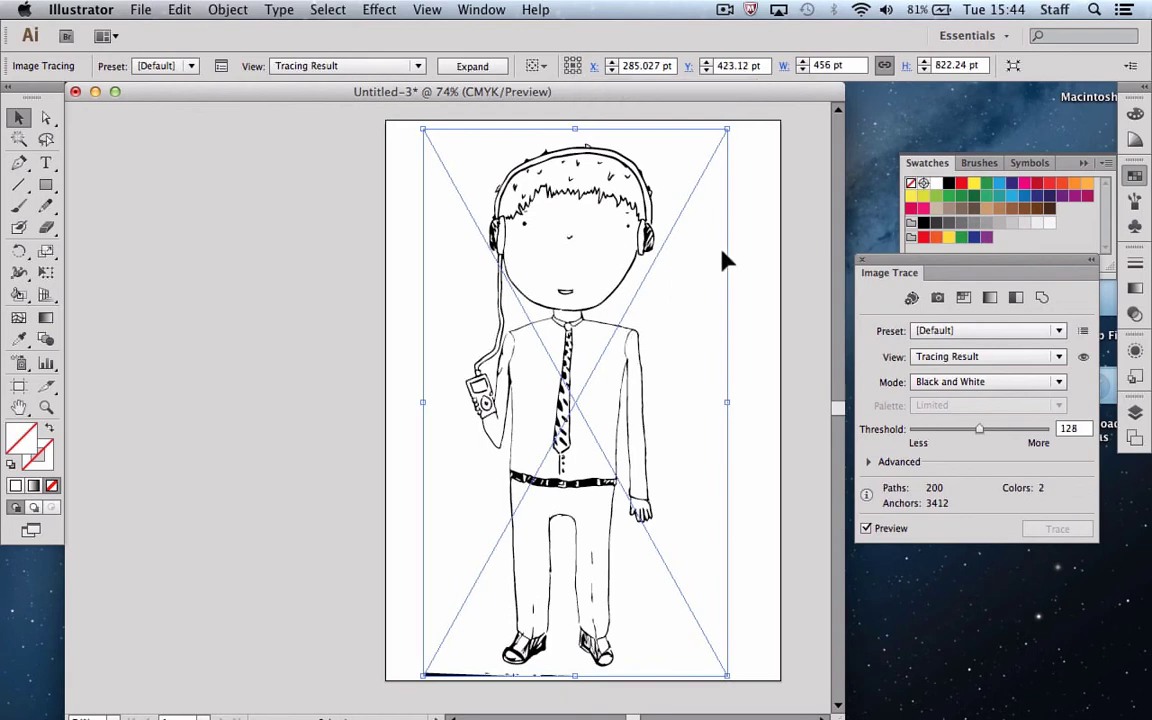
{"action": "key", "text": "super+equal"}
{"action": "key", "text": "super+equal"}
{"action": "key", "text": "super+equal"}
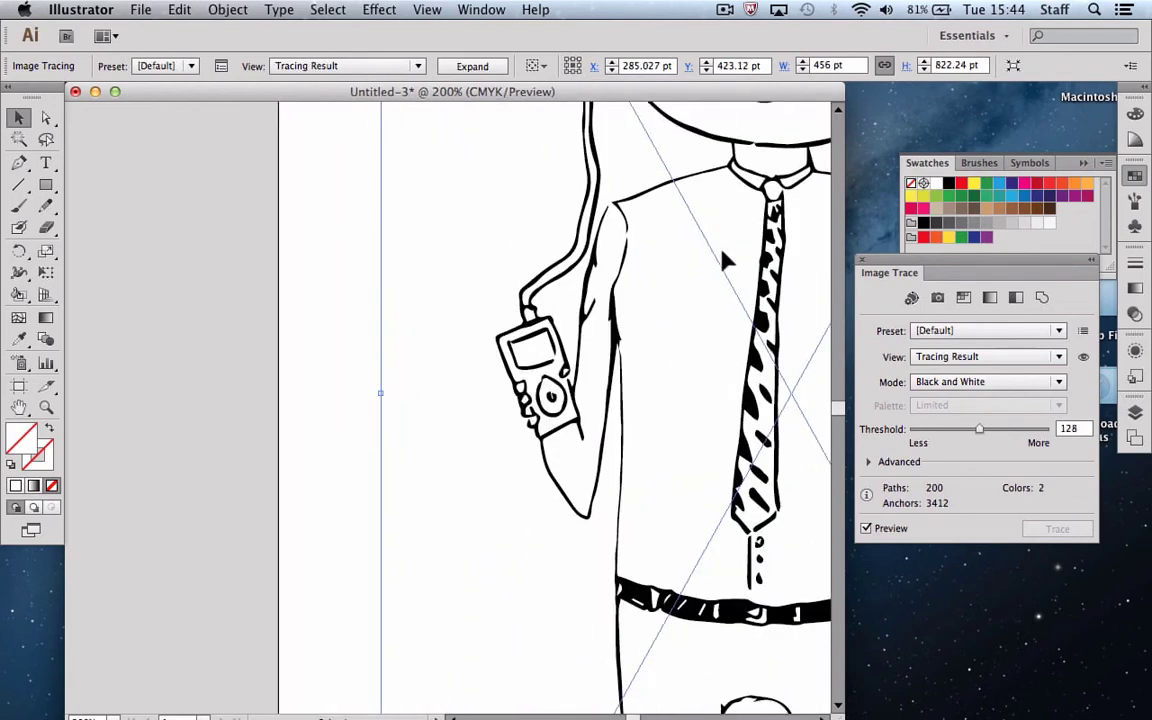
{"action": "scroll", "coordinate": [725, 260], "scroll_direction": "up", "scroll_amount": 5}
{"action": "scroll", "coordinate": [725, 260], "scroll_direction": "right", "scroll_amount": 2}
{"action": "scroll", "coordinate": [725, 260], "scroll_direction": "up", "scroll_amount": 5}
{"action": "scroll", "coordinate": [725, 260], "scroll_direction": "right", "scroll_amount": 3}
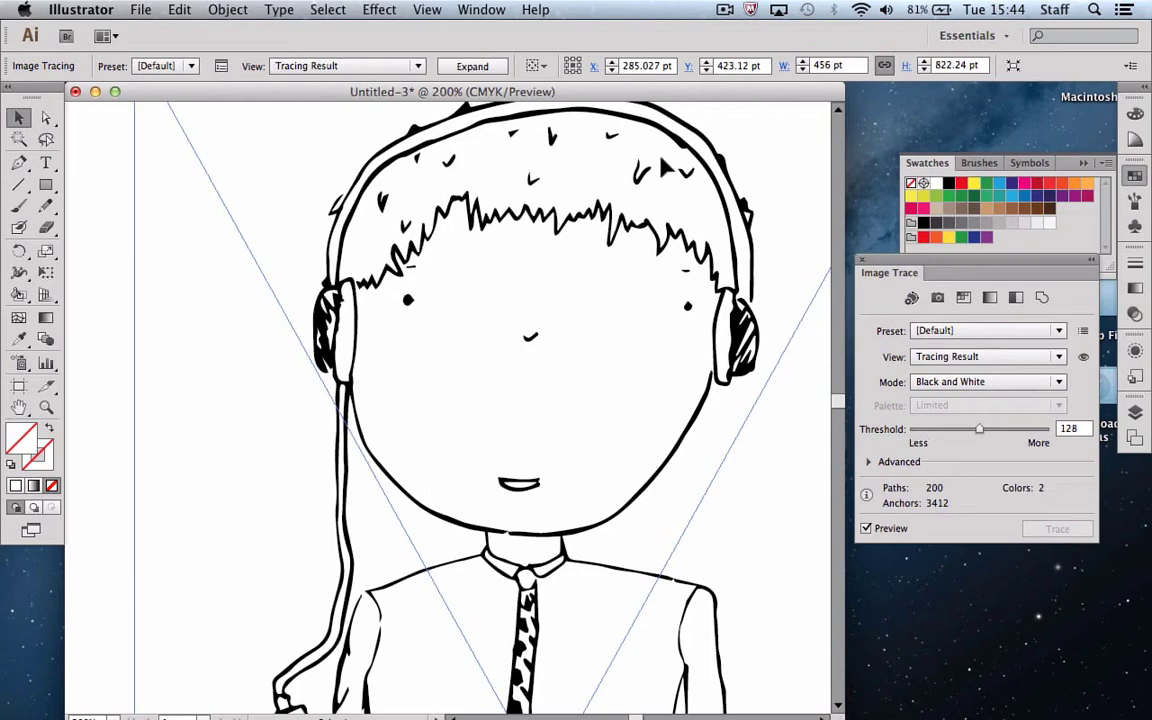
Move the Image Trace panel nearer the drawing and apply the Sketched Art preset, giving 213 paths
{"action": "left_click", "coordinate": [480, 10]}
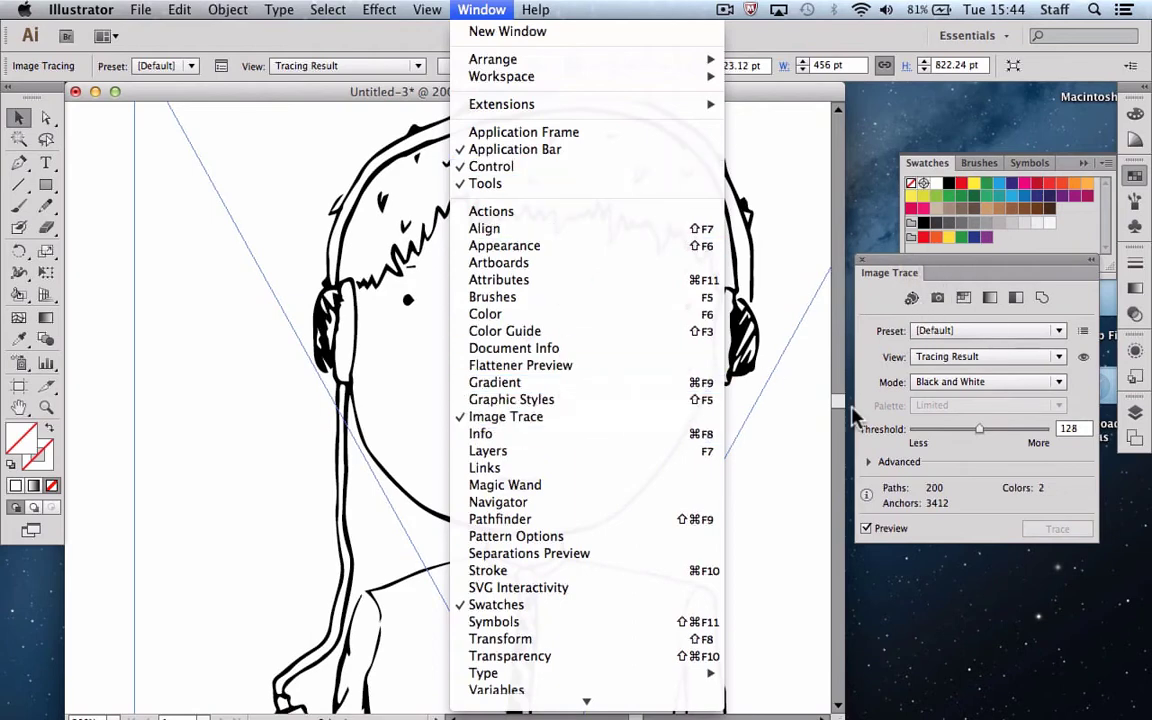
{"action": "left_click", "coordinate": [873, 256]}
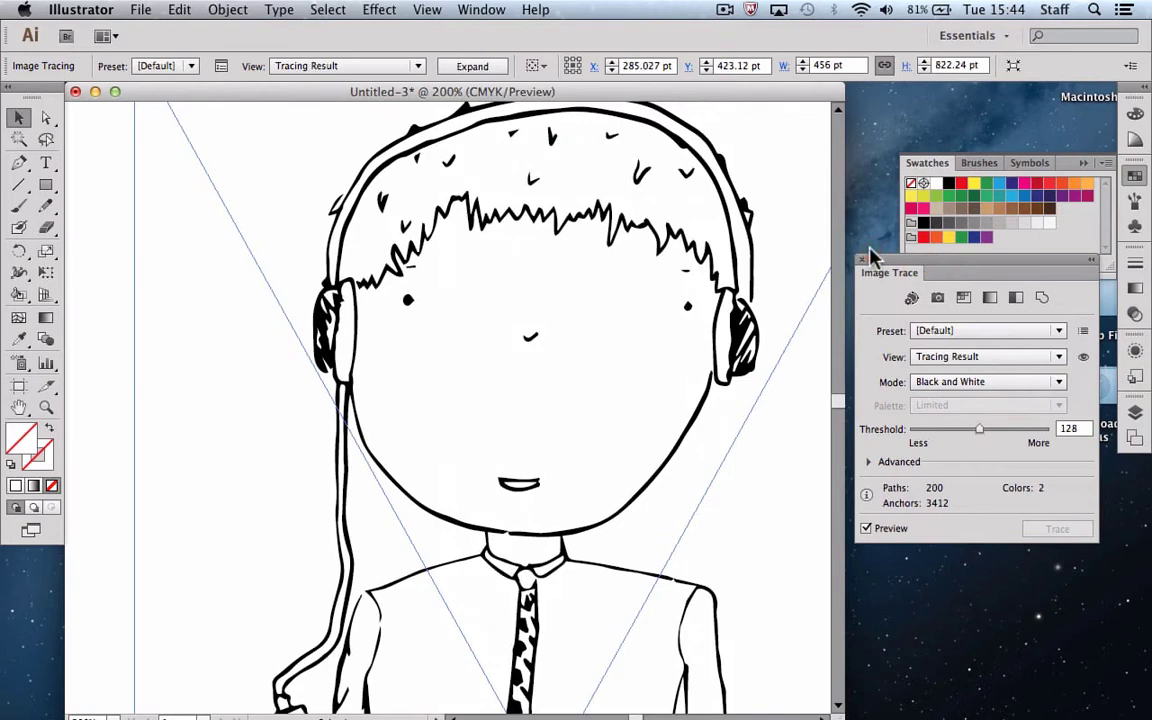
{"action": "left_click_drag", "start_coordinate": [870, 255], "coordinate": [772, 230]}
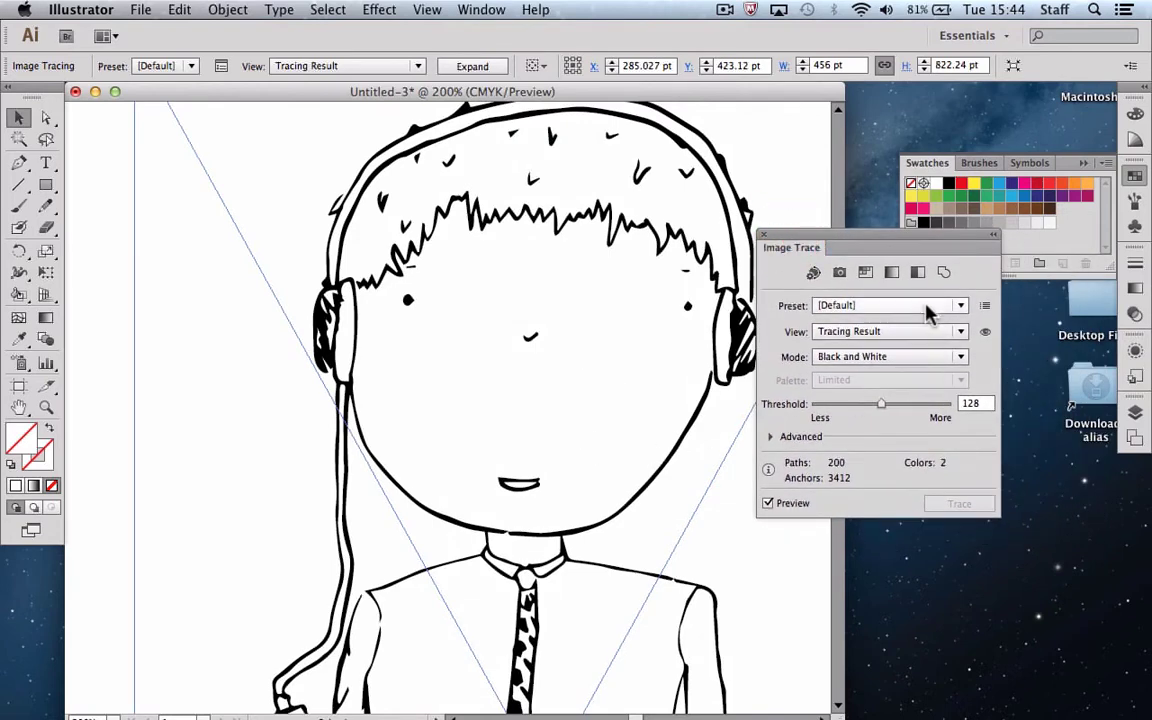
{"action": "left_click", "coordinate": [933, 331]}
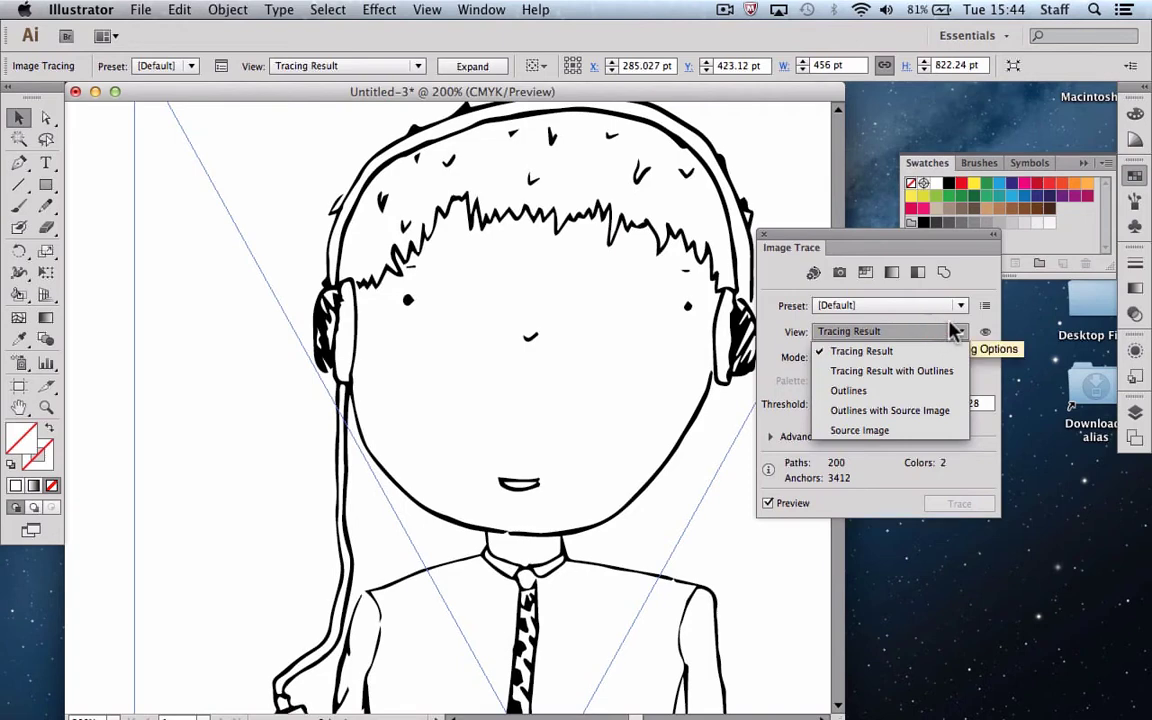
{"action": "left_click", "coordinate": [977, 324]}
{"action": "left_click", "coordinate": [960, 305]}
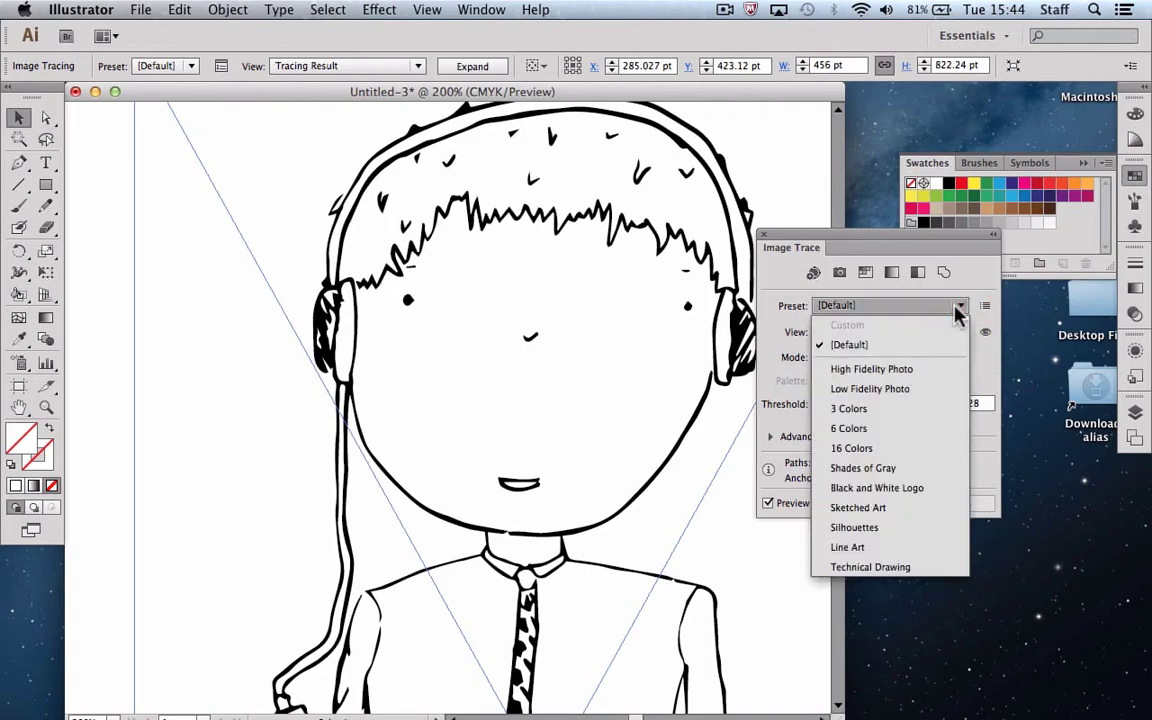
{"action": "left_click", "coordinate": [893, 511]}
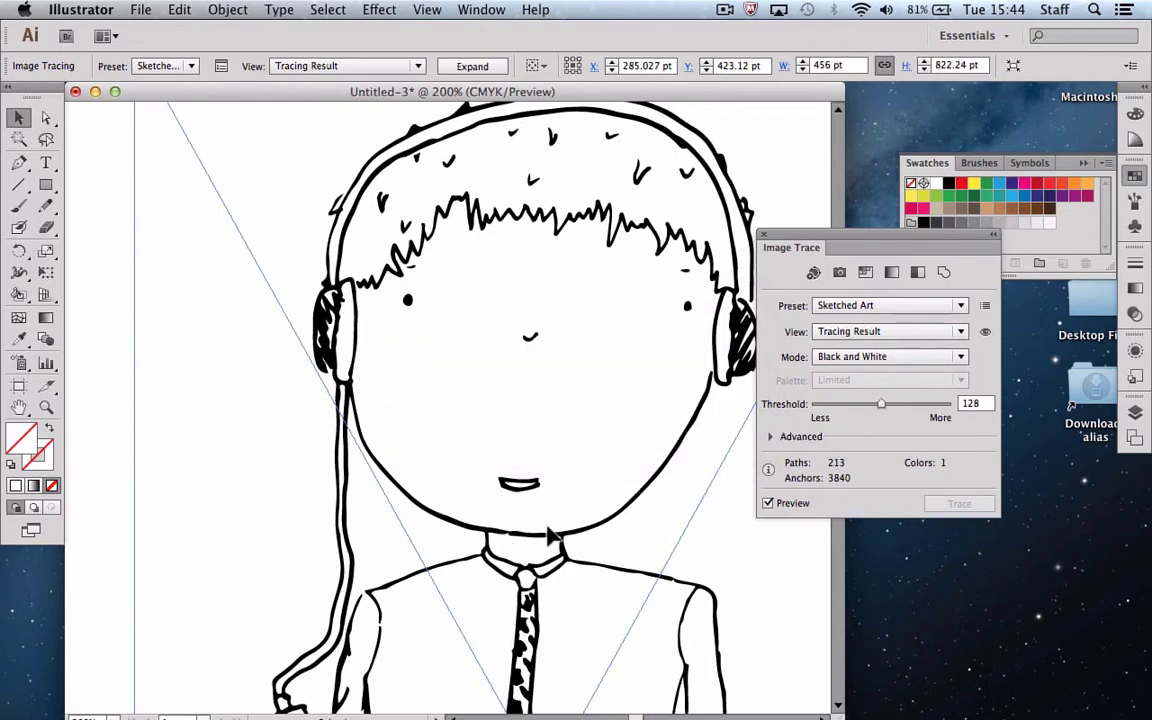
Set the trace Threshold to 248 for a 200-path result, then zoom back out
{"action": "scroll", "coordinate": [580, 535], "scroll_direction": "right", "scroll_amount": 3}
{"action": "scroll", "coordinate": [580, 535], "scroll_direction": "up", "scroll_amount": 1}
{"action": "scroll", "coordinate": [607, 555], "scroll_direction": "down", "scroll_amount": 10}
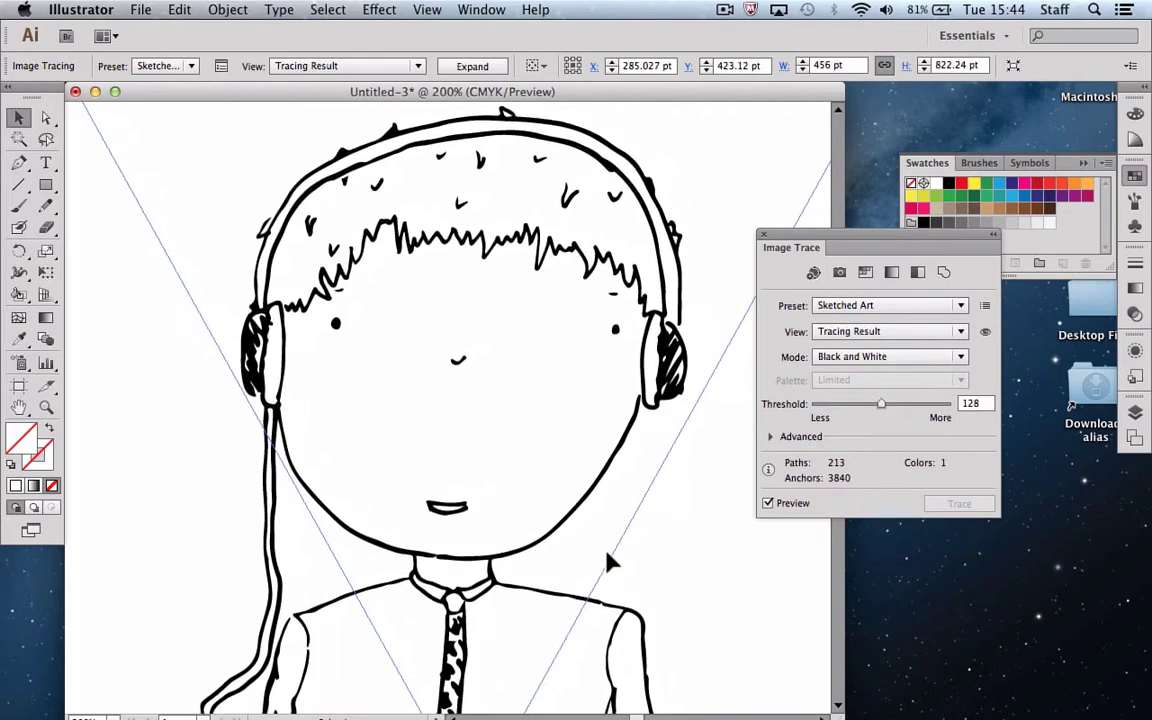
{"action": "scroll", "coordinate": [607, 562], "scroll_direction": "down", "scroll_amount": 6}
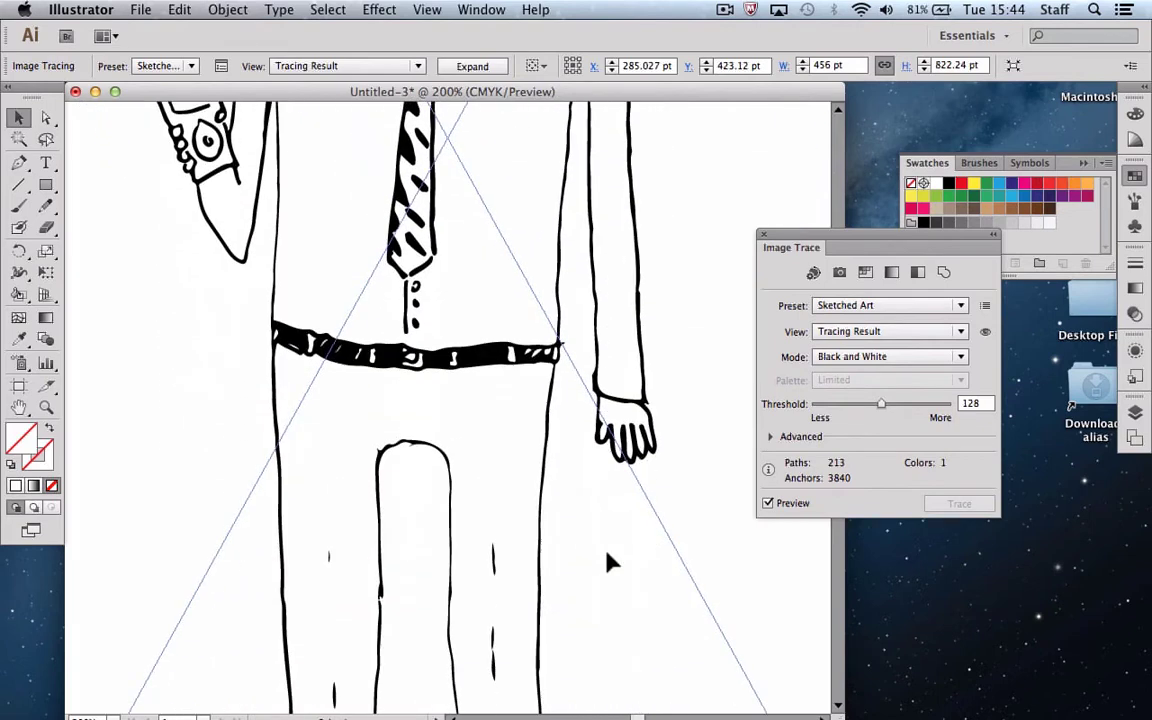
{"action": "scroll", "coordinate": [605, 558], "scroll_direction": "down", "scroll_amount": 3}
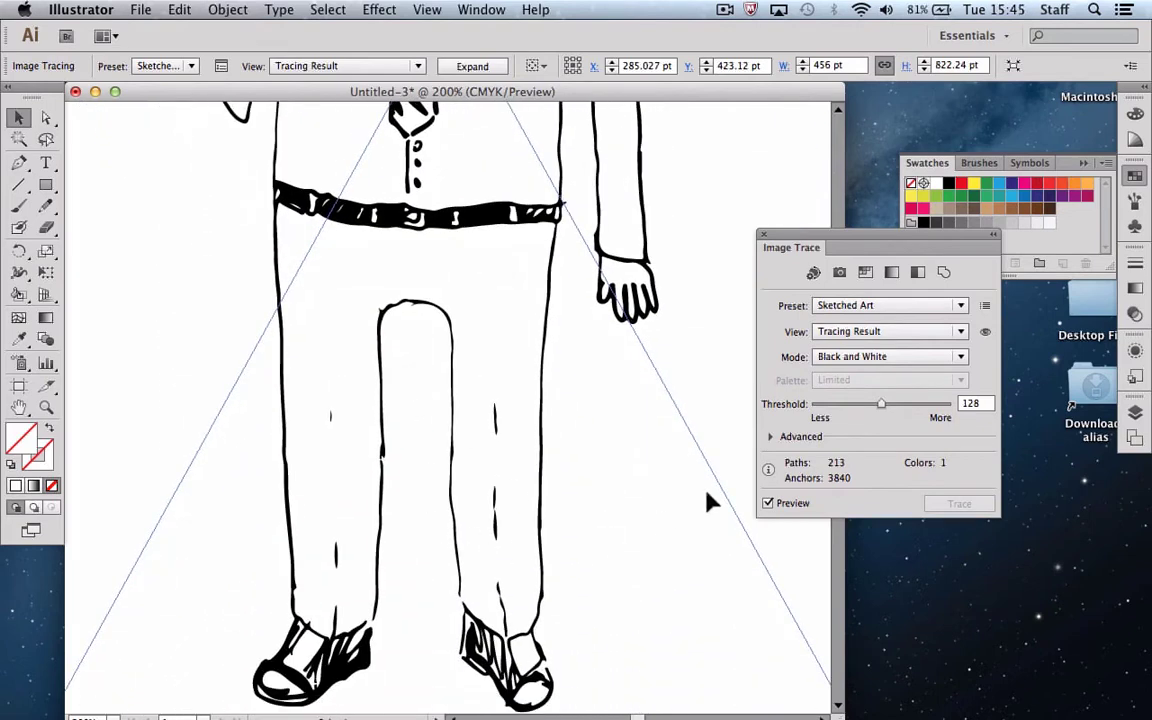
{"action": "left_click_drag", "start_coordinate": [881, 404], "coordinate": [834, 406]}
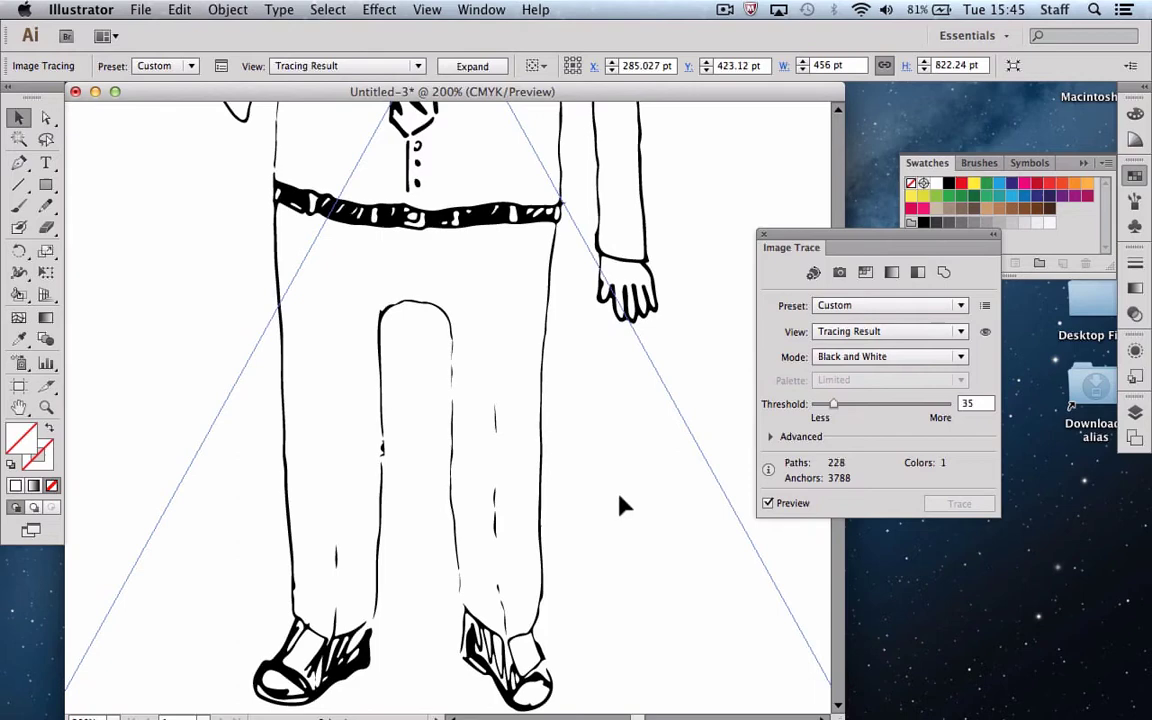
{"action": "left_click_drag", "start_coordinate": [834, 404], "coordinate": [944, 406]}
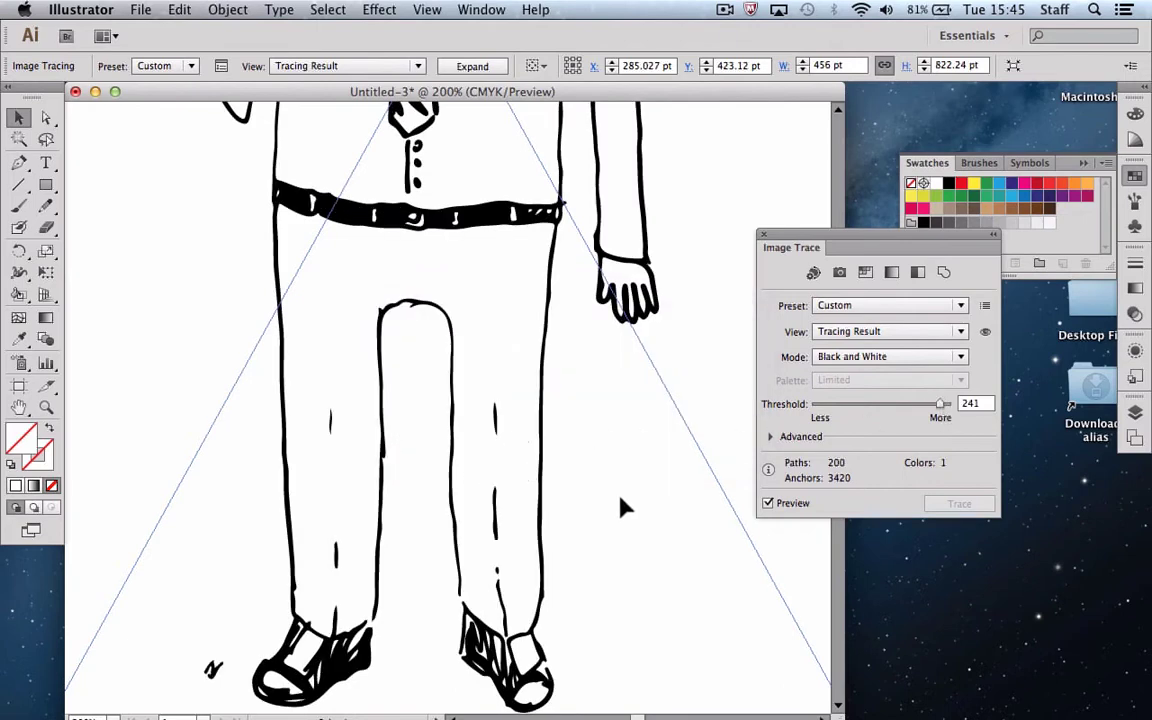
{"action": "left_click_drag", "start_coordinate": [940, 404], "coordinate": [944, 404]}
{"action": "scroll", "coordinate": [617, 422], "scroll_direction": "up", "scroll_amount": 10}
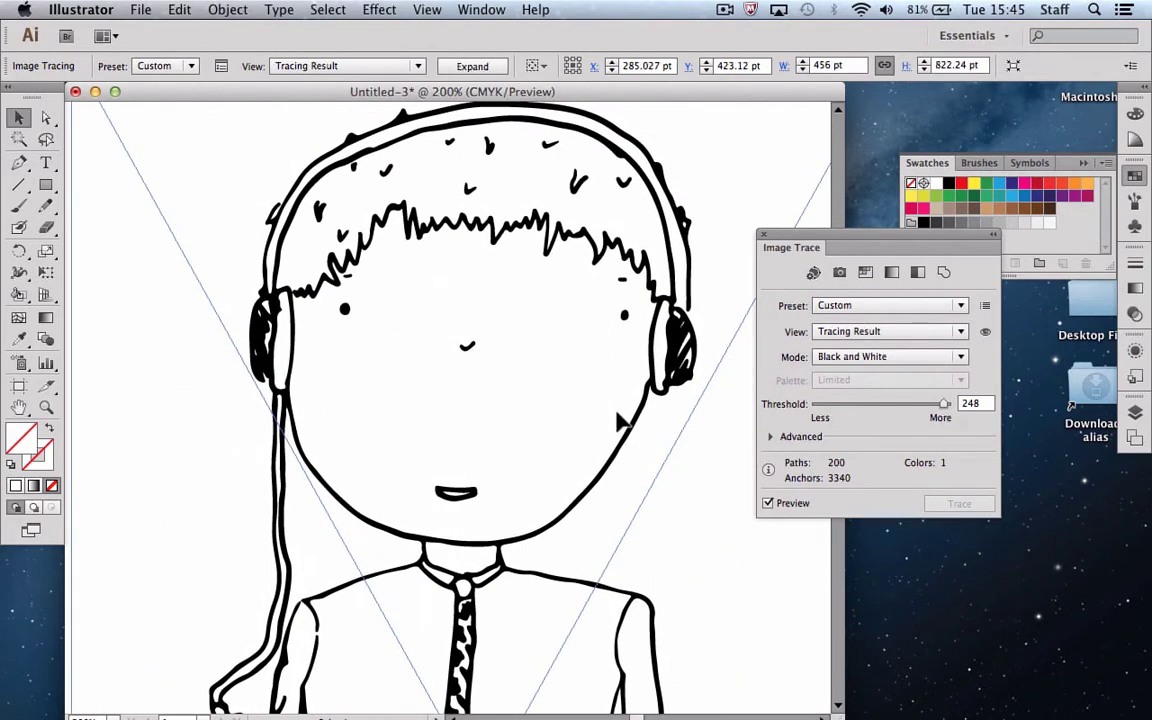
{"action": "key", "text": "super+minus"}
{"action": "key", "text": "super+minus"}
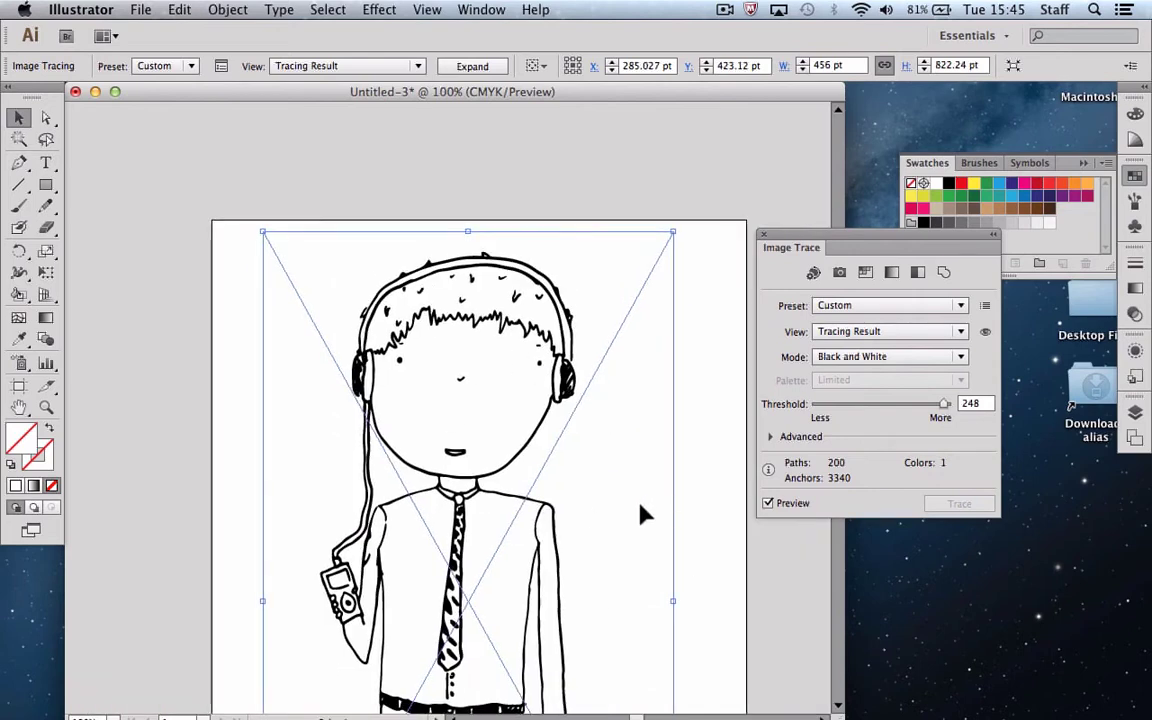
Reselect the trace and expand it into editable vector paths
{"action": "left_click", "coordinate": [710, 326]}
{"action": "left_click_drag", "start_coordinate": [481, 274], "coordinate": [477, 266]}
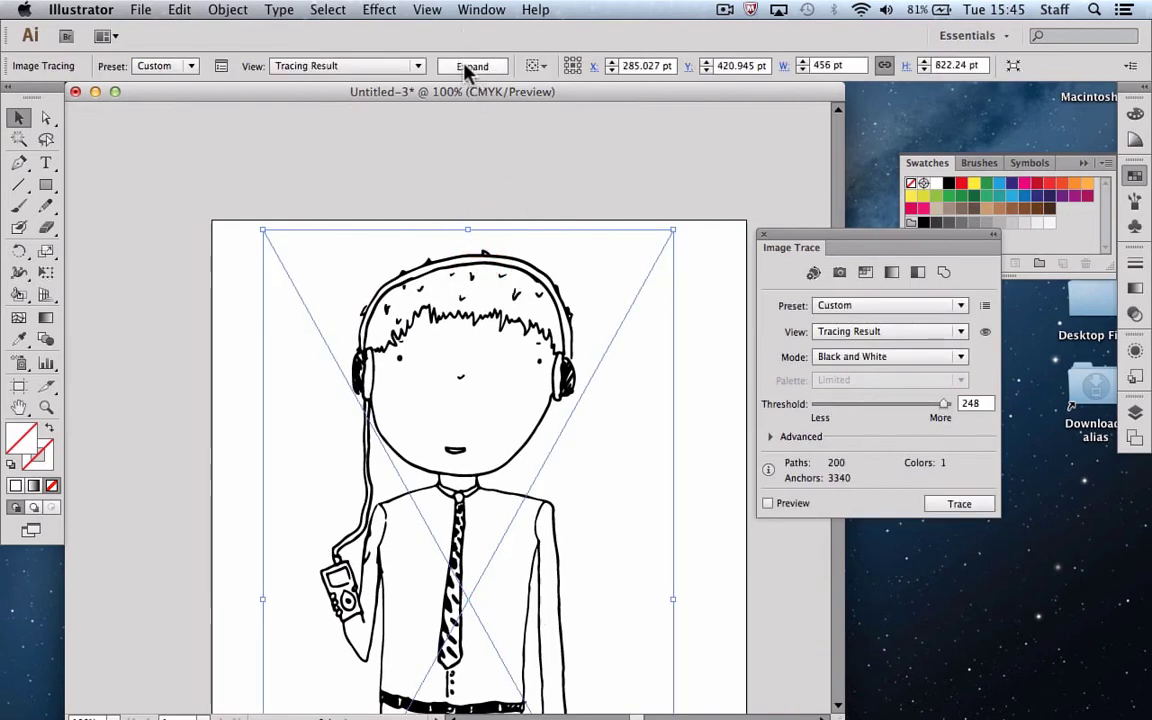
{"action": "left_click", "coordinate": [466, 66]}
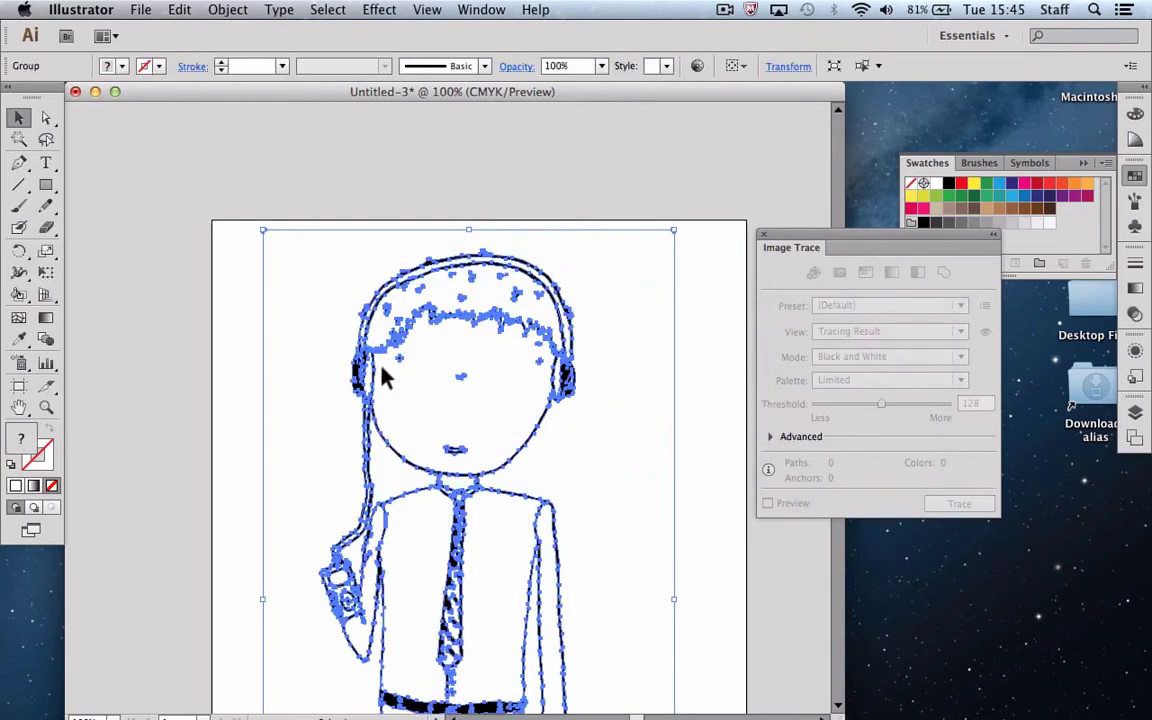
Zoom in to inspect the expanded paths, then zoom back out to the whole head
{"action": "key", "text": "super+equal"}
{"action": "key", "text": "super+equal"}
{"action": "key", "text": "super+equal"}
{"action": "key", "text": "super+equal"}
{"action": "key", "text": "super+equal"}
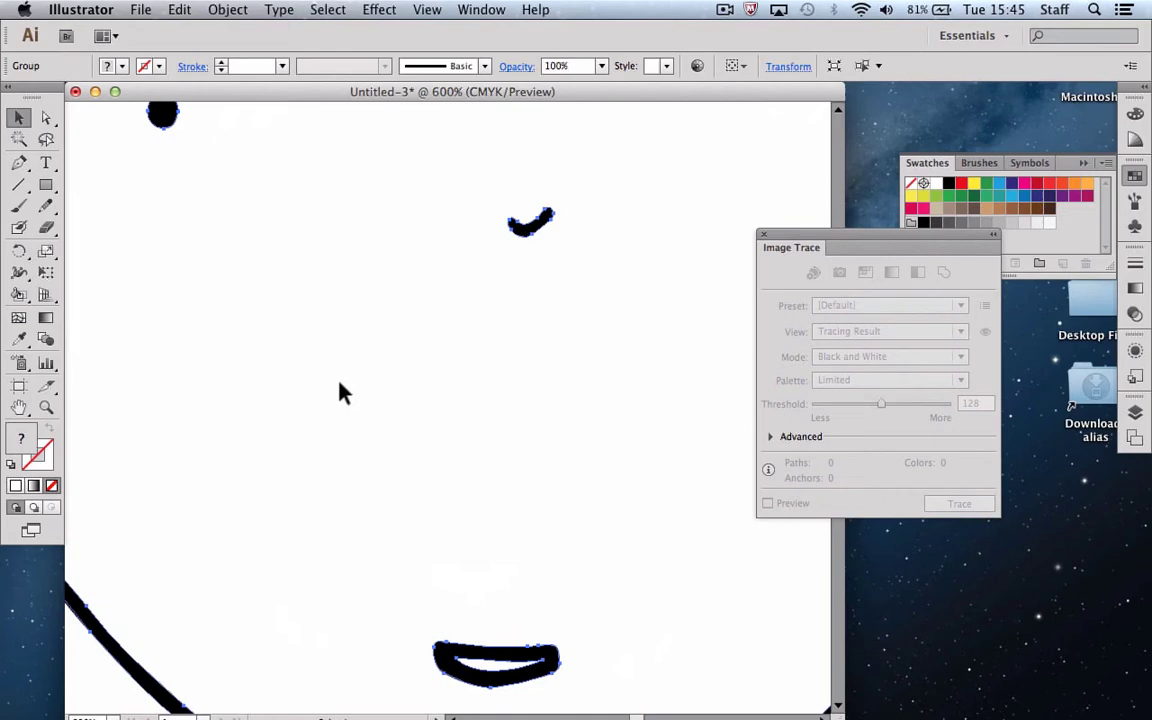
{"action": "scroll", "coordinate": [340, 392], "scroll_direction": "up", "scroll_amount": 10}
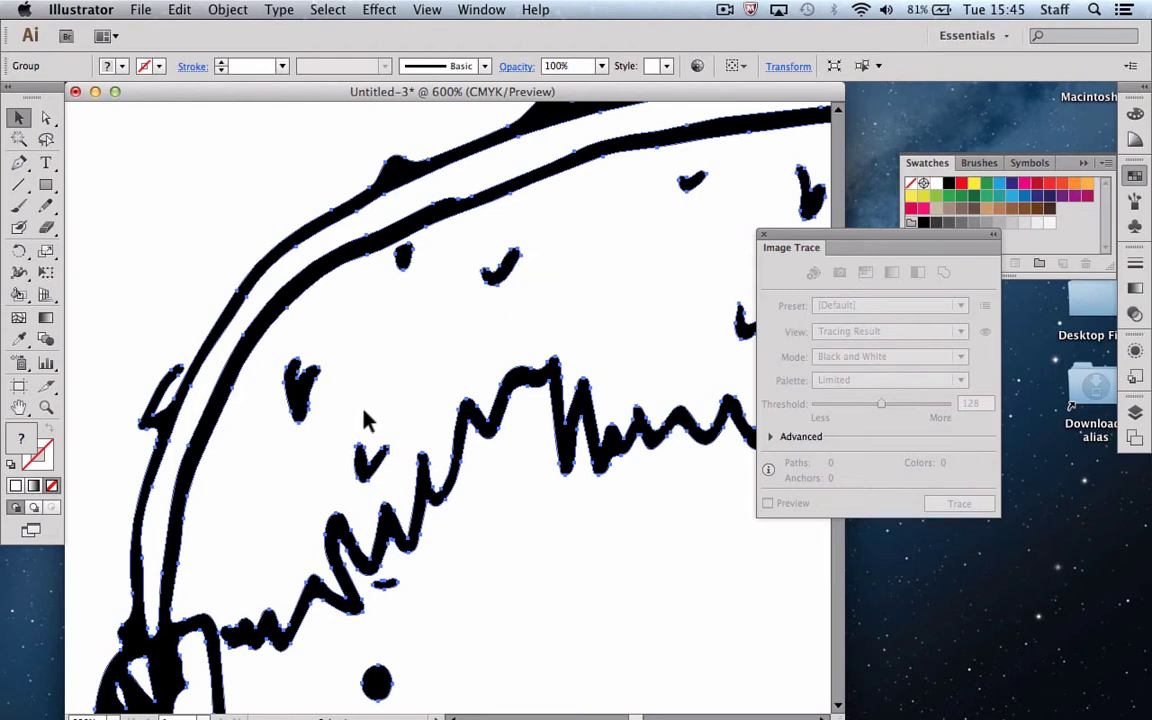
{"action": "key", "text": "super+minus"}
{"action": "left_click", "coordinate": [237, 226]}
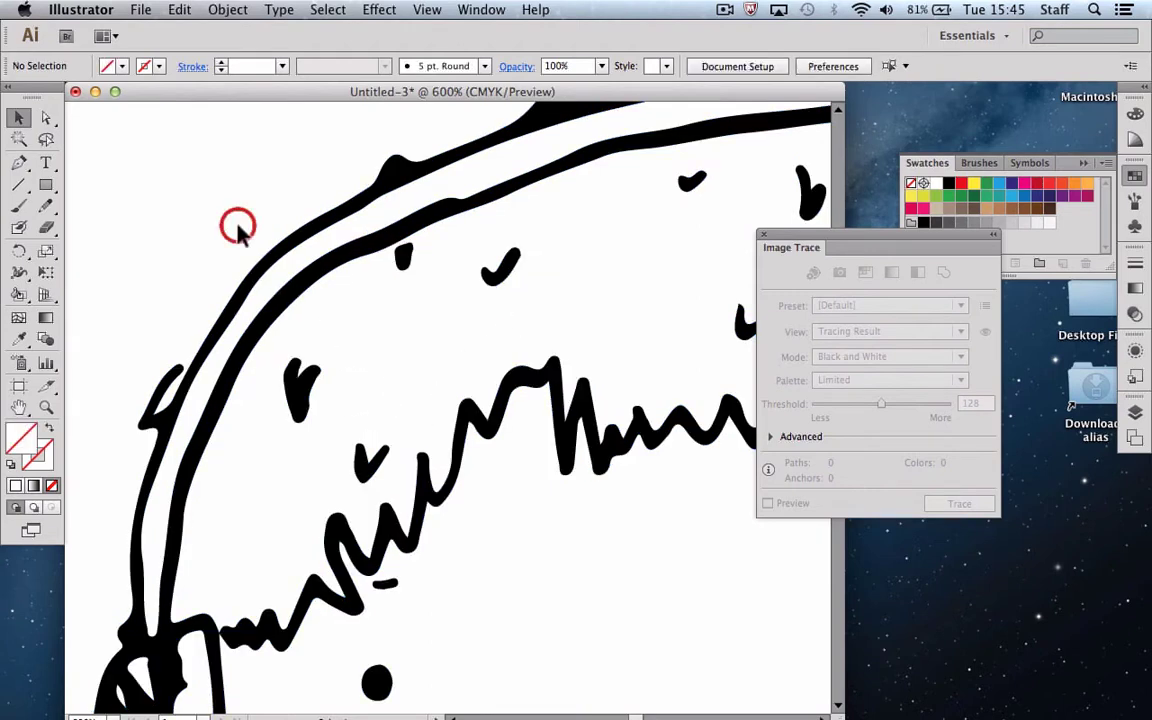
{"action": "key", "text": "super+minus"}
{"action": "key", "text": "super+minus"}
{"action": "key", "text": "super+minus"}
{"action": "scroll", "coordinate": [240, 234], "scroll_direction": "down", "scroll_amount": 3}
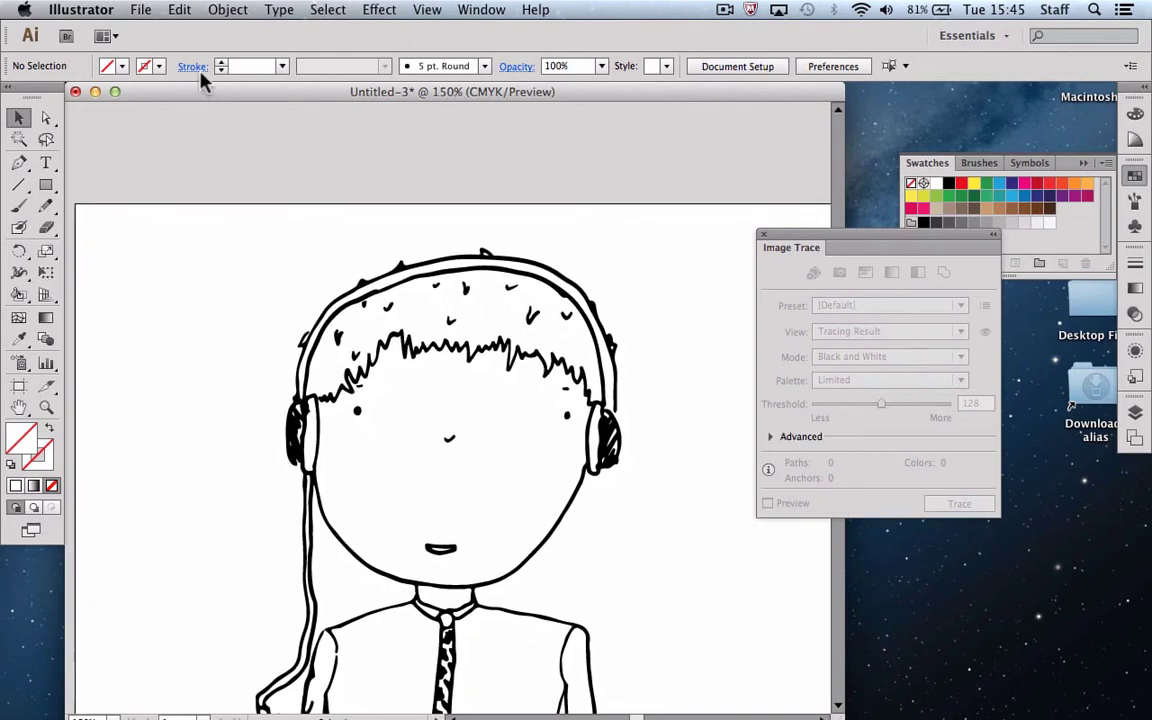
{"action": "left_click", "coordinate": [225, 10]}
Convert the selected expanded line art into a Live Paint group with Object > Live Paint > Make, then deselect
{"action": "mouse_move", "coordinate": [240, 310]}
{"action": "mouse_move", "coordinate": [258, 432]}
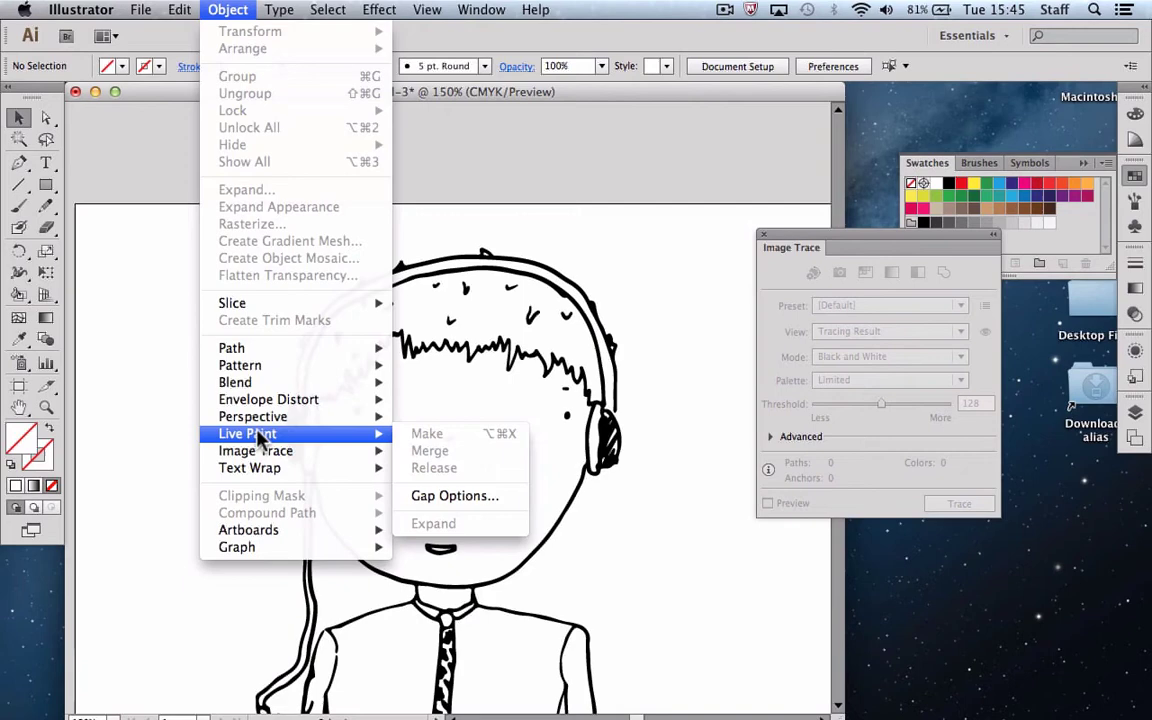
{"action": "left_click", "coordinate": [540, 258]}
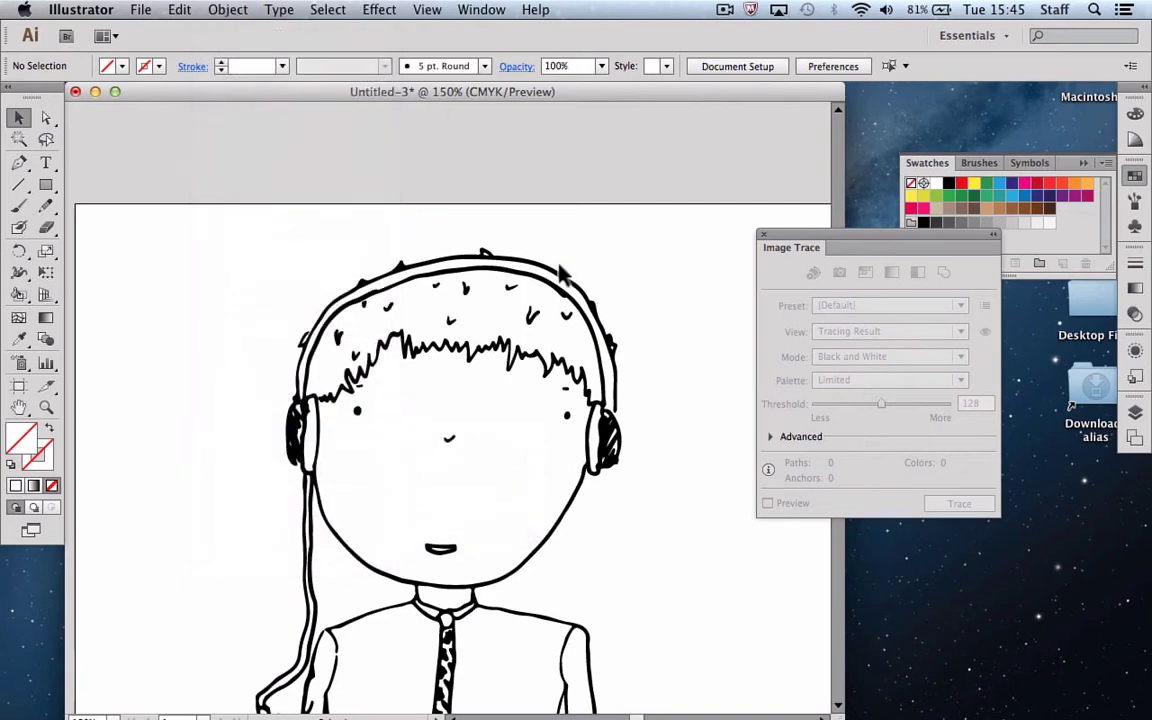
{"action": "left_click", "coordinate": [503, 245]}
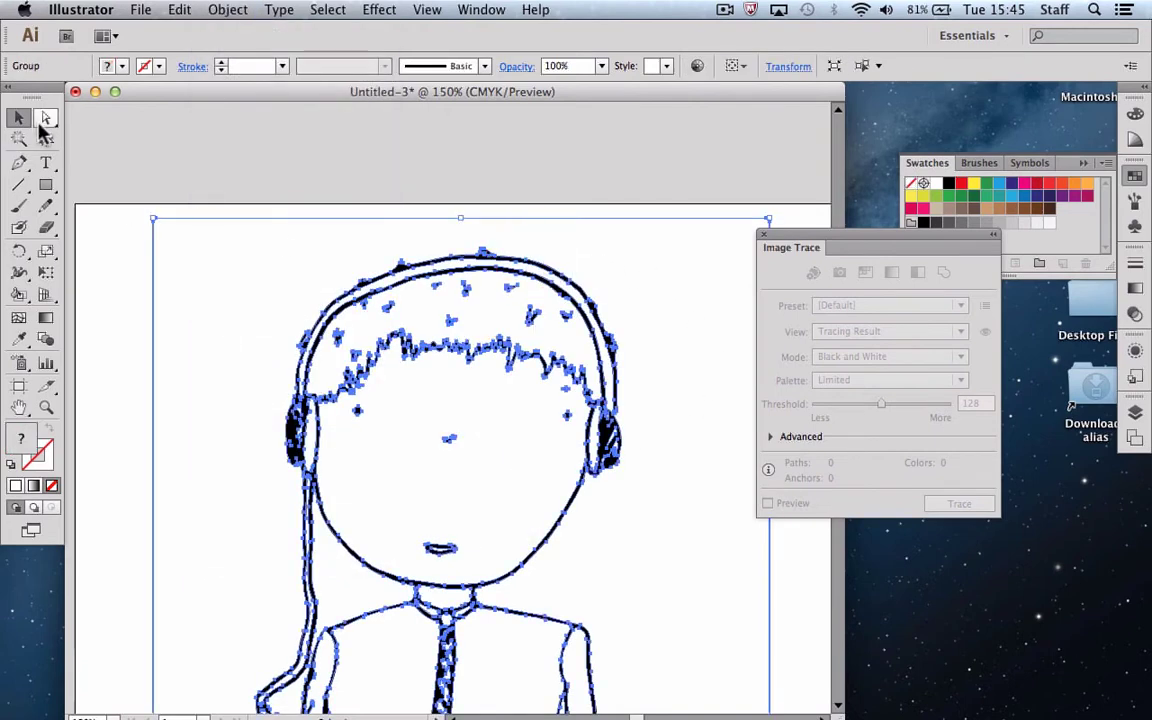
{"action": "left_click", "coordinate": [226, 10]}
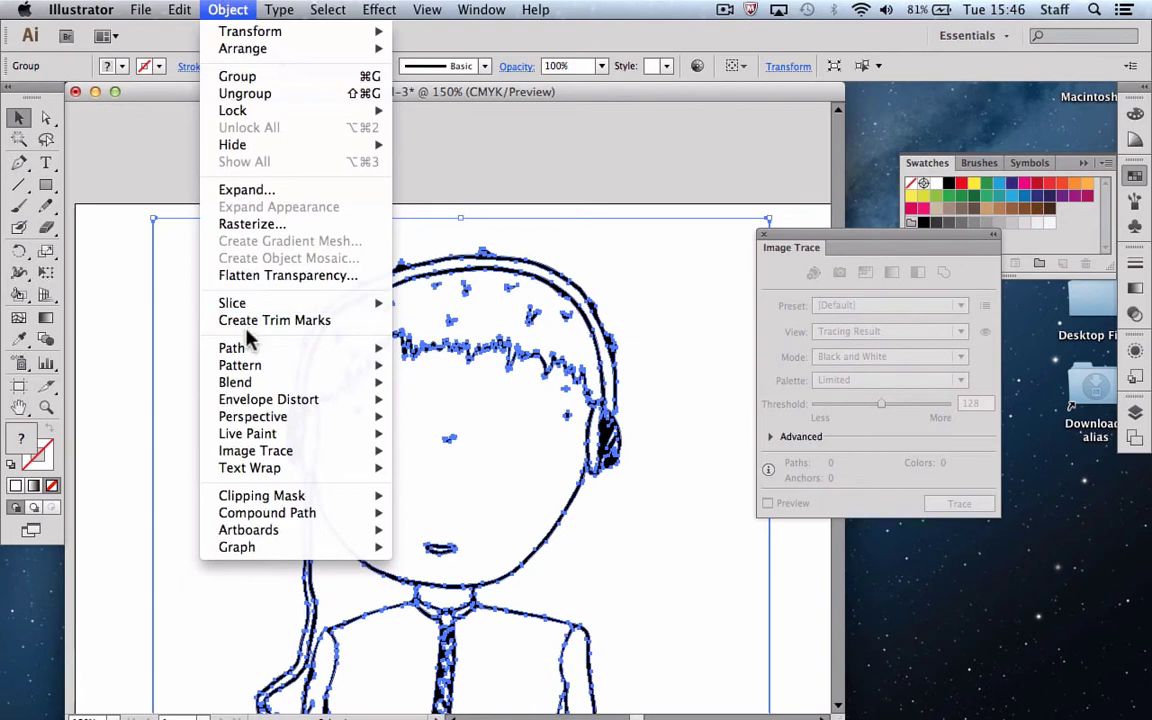
{"action": "mouse_move", "coordinate": [278, 456]}
{"action": "mouse_move", "coordinate": [265, 434]}
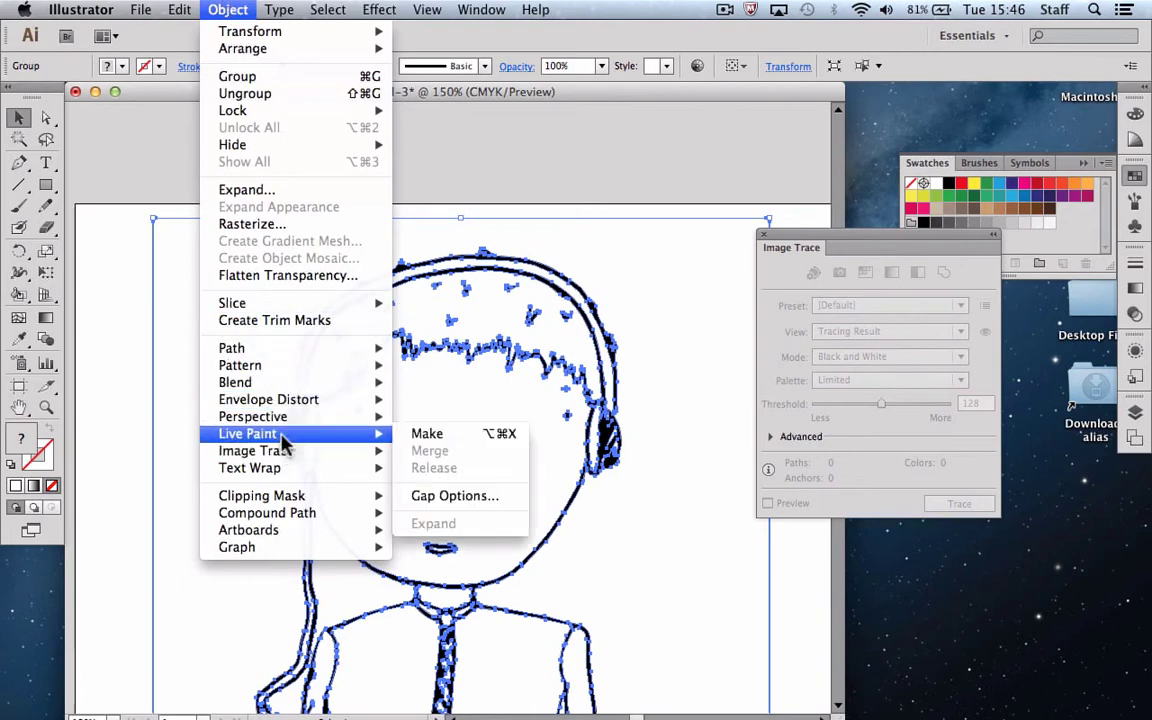
{"action": "left_click", "coordinate": [426, 436]}
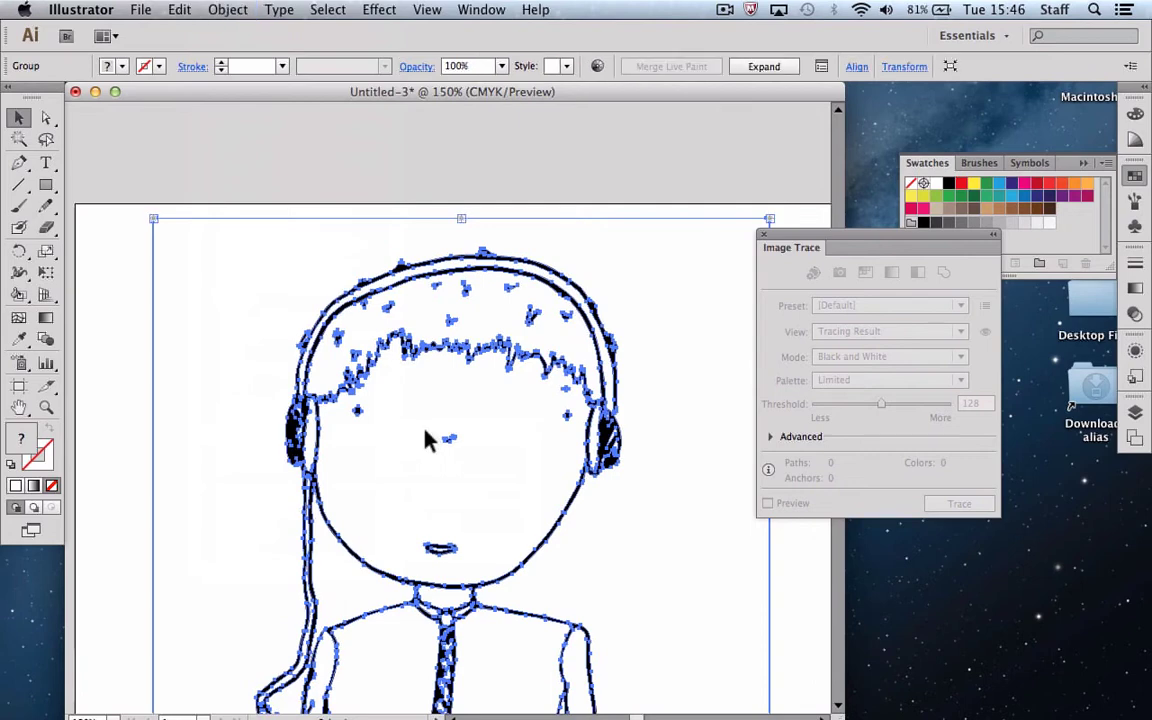
{"action": "left_click", "coordinate": [117, 325]}
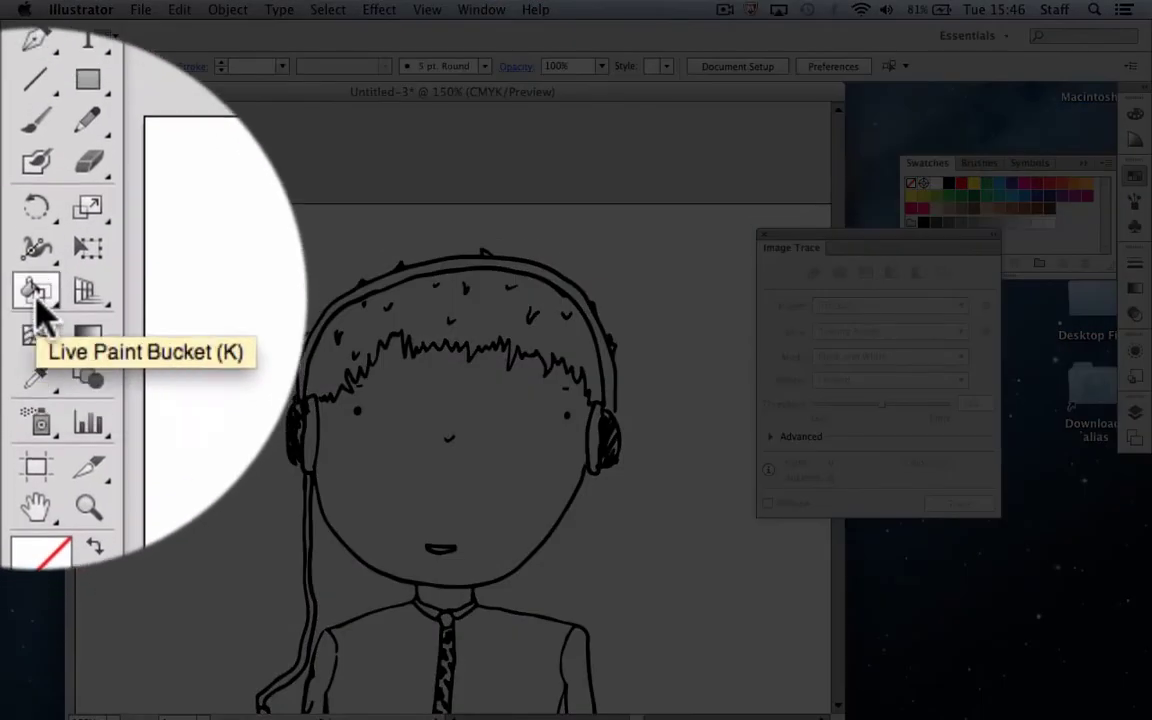
Choose the Live Paint Bucket tool (K) from the Shape Builder flyout
{"action": "left_click", "coordinate": [18, 297]}
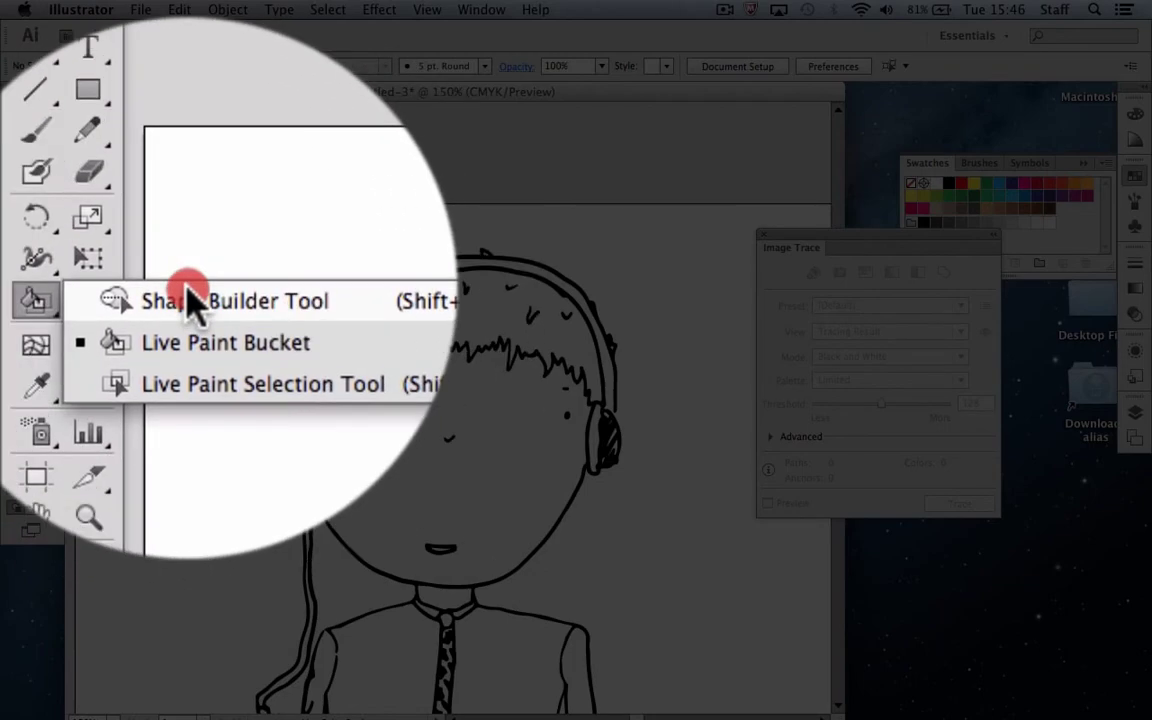
{"action": "mouse_move", "coordinate": [192, 302]}
{"action": "left_mouse_down"}
{"action": "mouse_move", "coordinate": [92, 298]}
{"action": "mouse_move", "coordinate": [85, 318]}
{"action": "mouse_move", "coordinate": [135, 319]}
{"action": "left_mouse_up"}
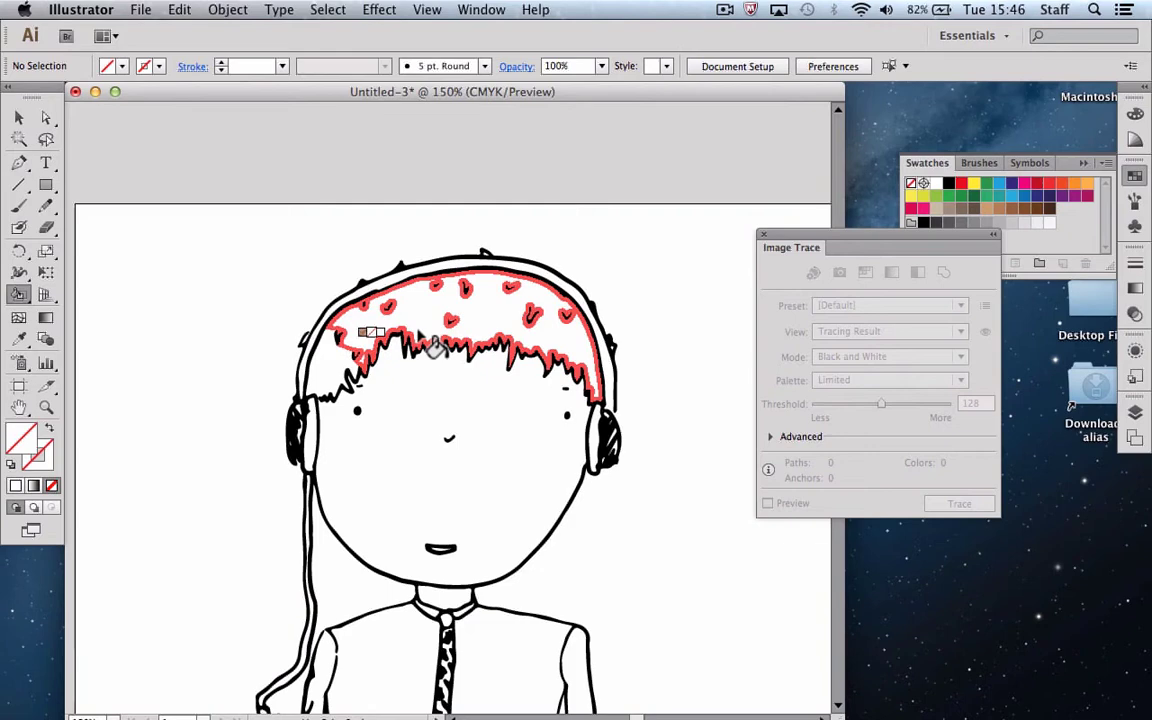
{"action": "scroll", "coordinate": [589, 555], "scroll_direction": "down", "scroll_amount": 5}
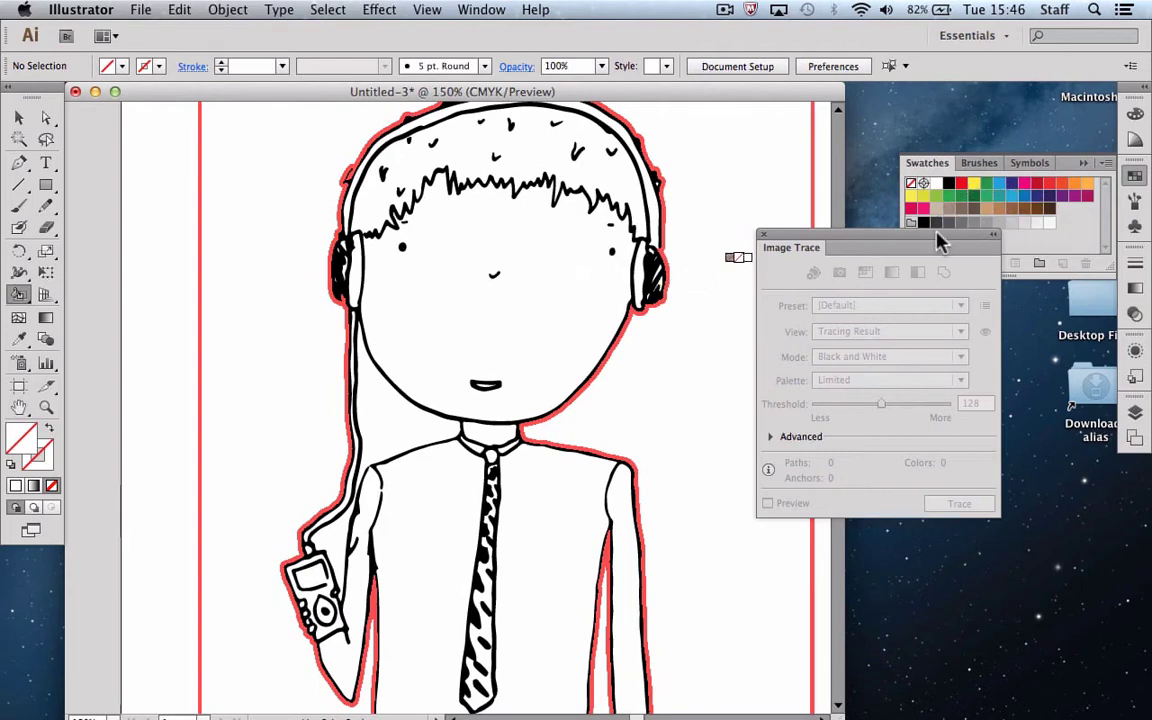
Move the Image Trace panel below Swatches and set the Live Paint Bucket fill to green
{"action": "mouse_move", "coordinate": [937, 233]}
{"action": "left_mouse_down"}
{"action": "mouse_move", "coordinate": [1036, 362]}
{"action": "mouse_move", "coordinate": [1045, 296]}
{"action": "left_mouse_up"}
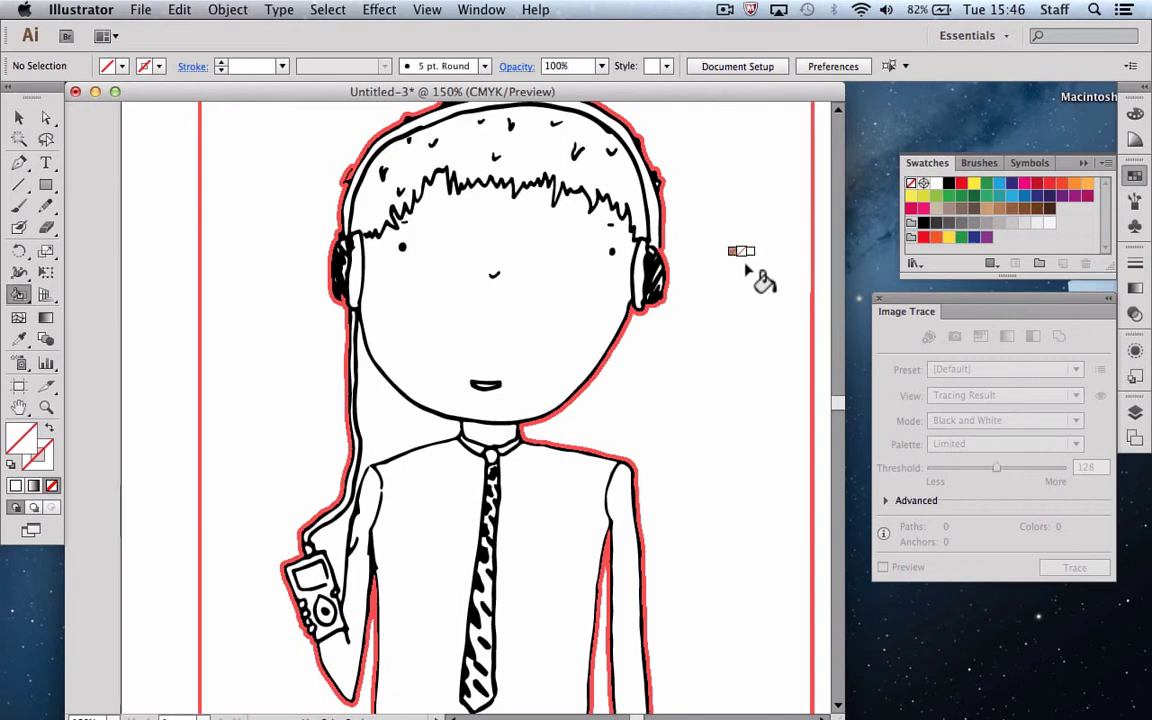
{"action": "left_click", "coordinate": [979, 197]}
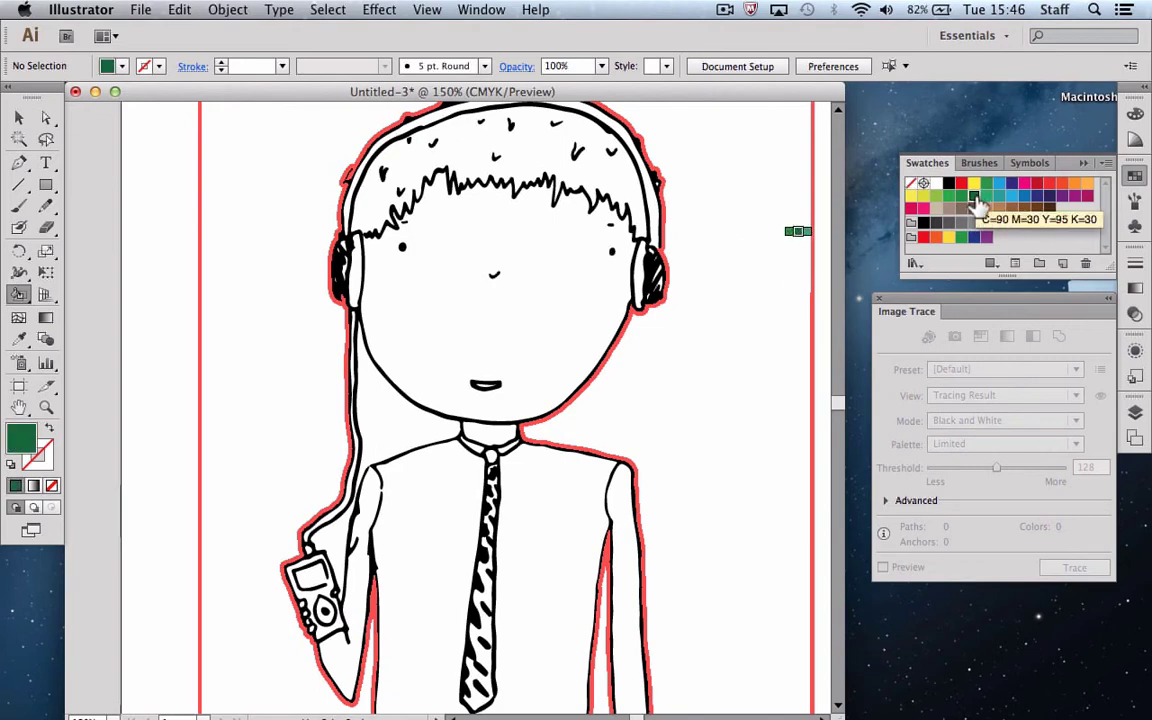
{"action": "left_click", "coordinate": [974, 185]}
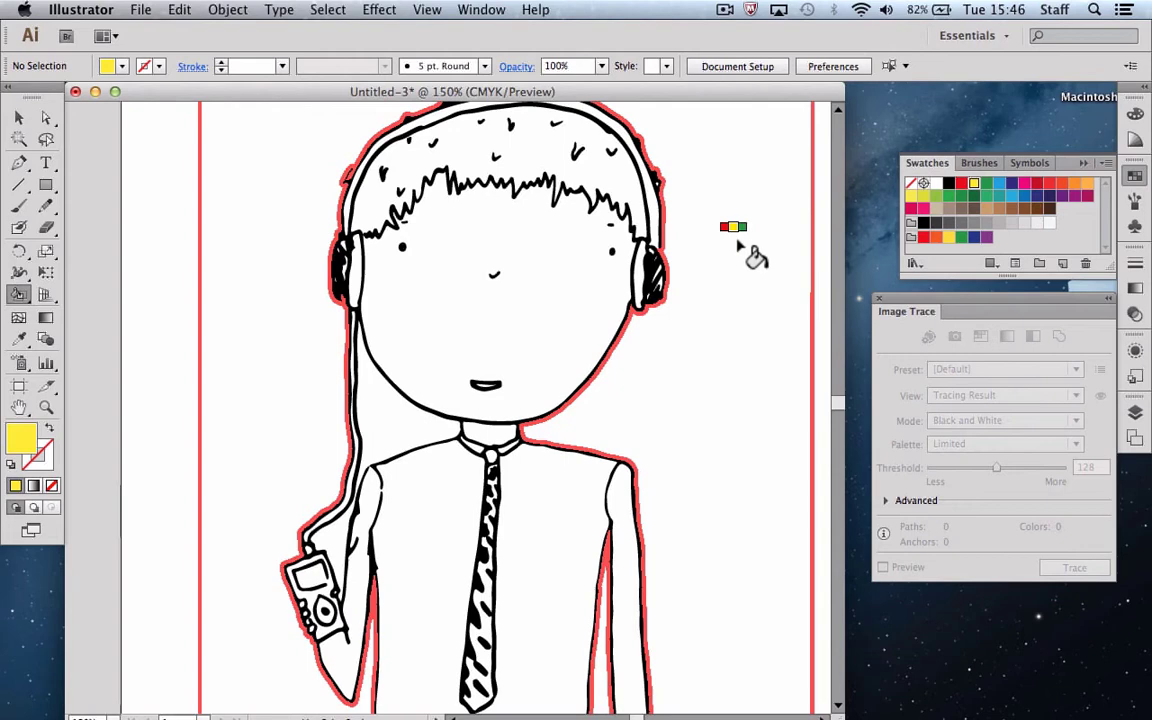
{"action": "key", "text": "Left"}
{"action": "key", "text": "Left"}
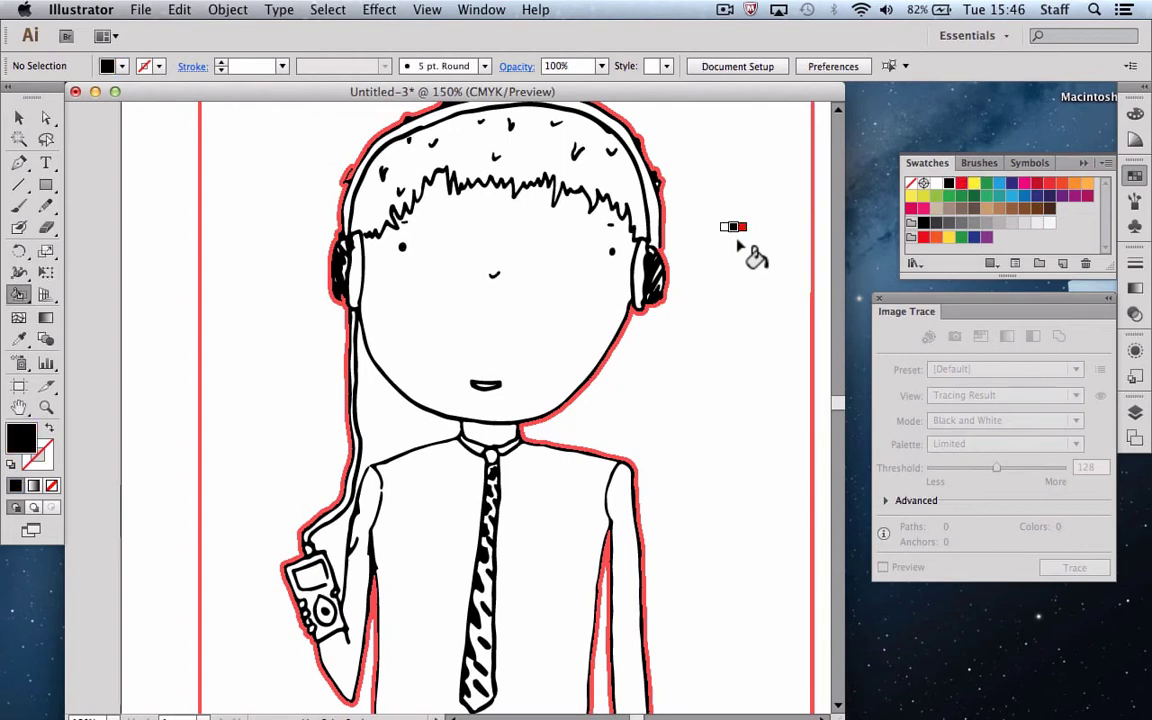
{"action": "key", "text": "Right"}
{"action": "key", "text": "Right"}
{"action": "key", "text": "Right"}
{"action": "key", "text": "Right"}
{"action": "key", "text": "Right"}
{"action": "key", "text": "Right"}
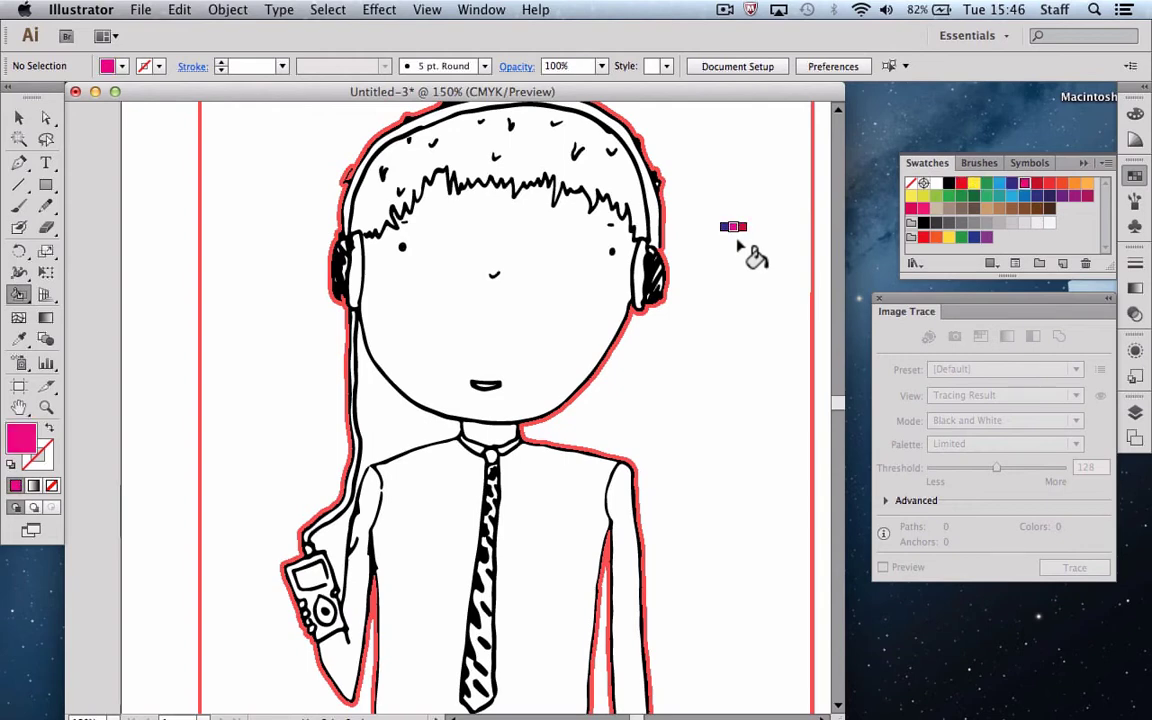
{"action": "key", "text": "Left"}
{"action": "key", "text": "Left"}
{"action": "key", "text": "Left"}
{"action": "key", "text": "Left"}
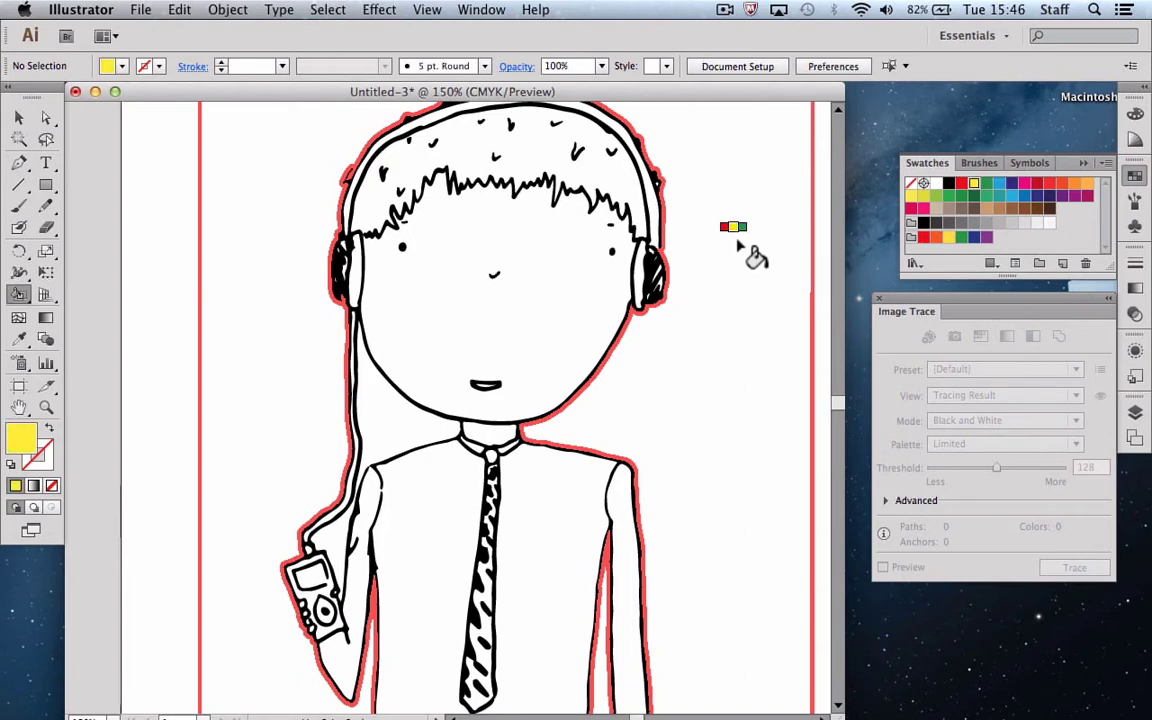
{"action": "key", "text": "Right"}
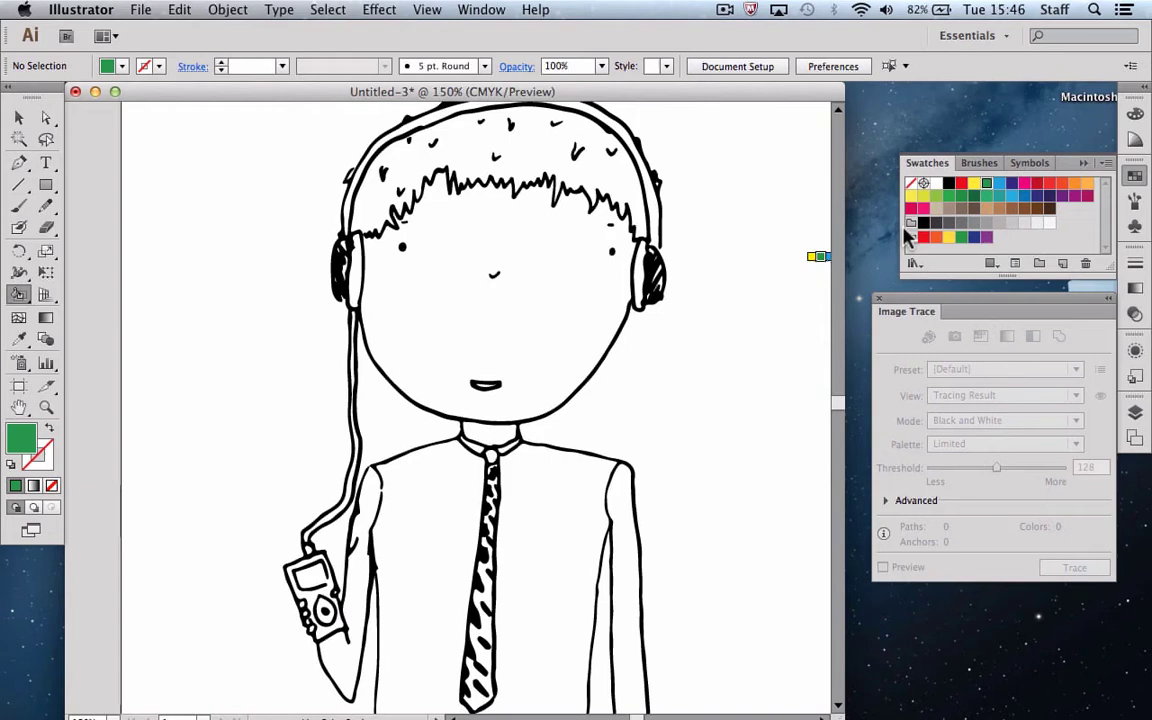
{"action": "key", "text": "Down"}
{"action": "key", "text": "Down"}
{"action": "key", "text": "Down"}
{"action": "key", "text": "Right"}
{"action": "key", "text": "Up"}
{"action": "key", "text": "Up"}
{"action": "key", "text": "Up"}
{"action": "key", "text": "Left"}
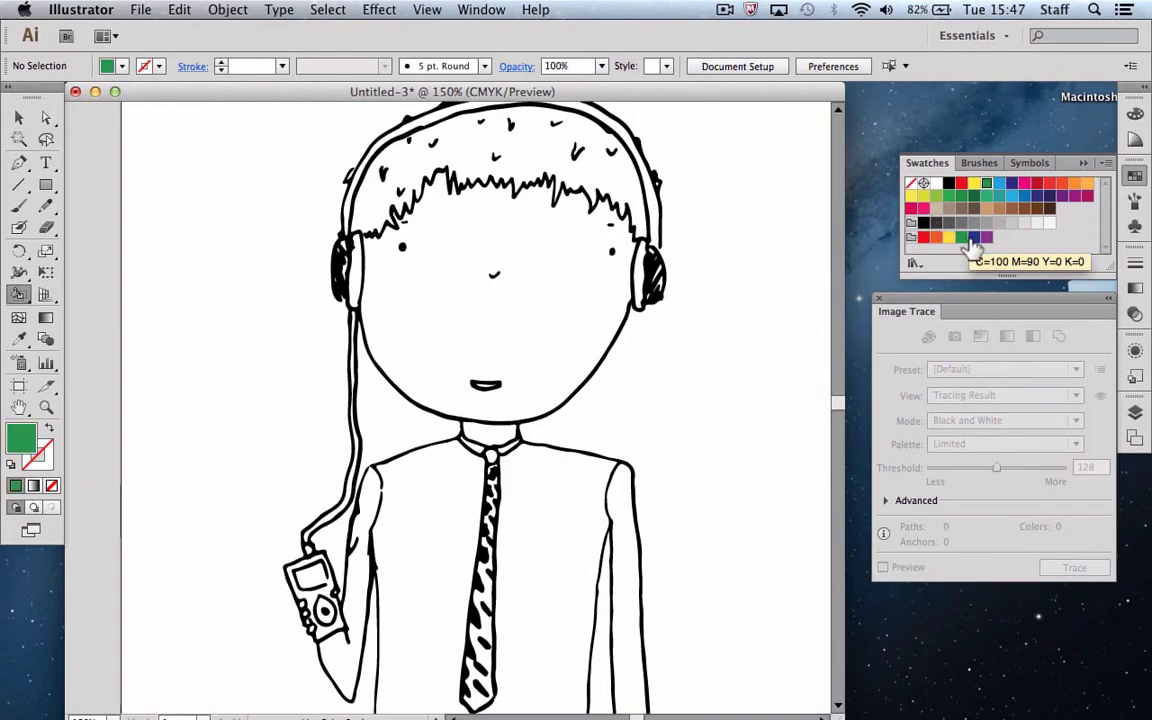
Fill both shirt halves, the arm gap and the sleeve pieces with dark green
{"action": "scroll", "coordinate": [598, 443], "scroll_direction": "down", "scroll_amount": 3}
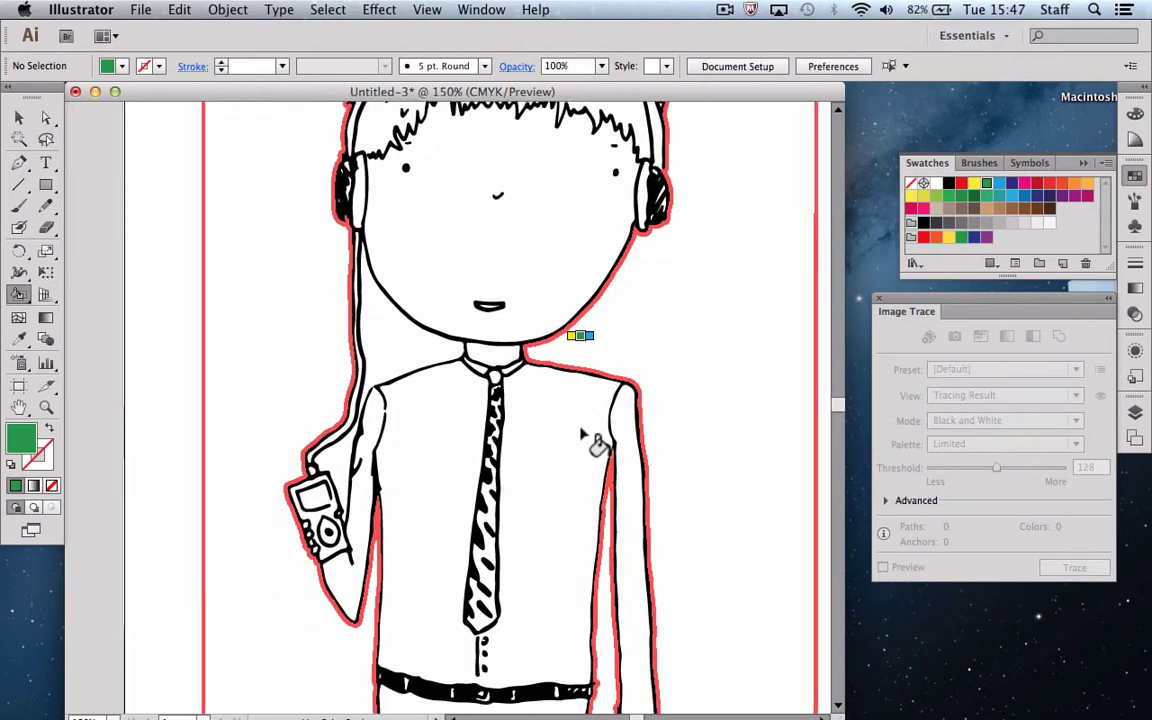
{"action": "key", "text": "super+minus"}
{"action": "scroll", "coordinate": [598, 443], "scroll_direction": "down", "scroll_amount": 1}
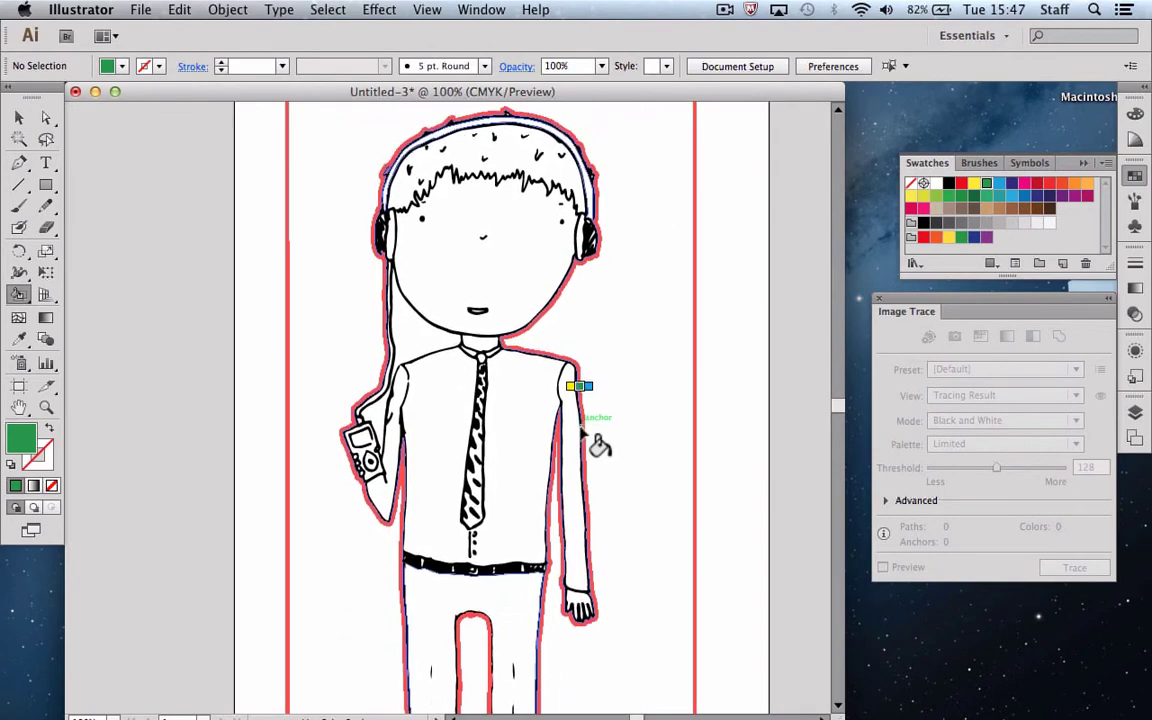
{"action": "left_click", "coordinate": [961, 197]}
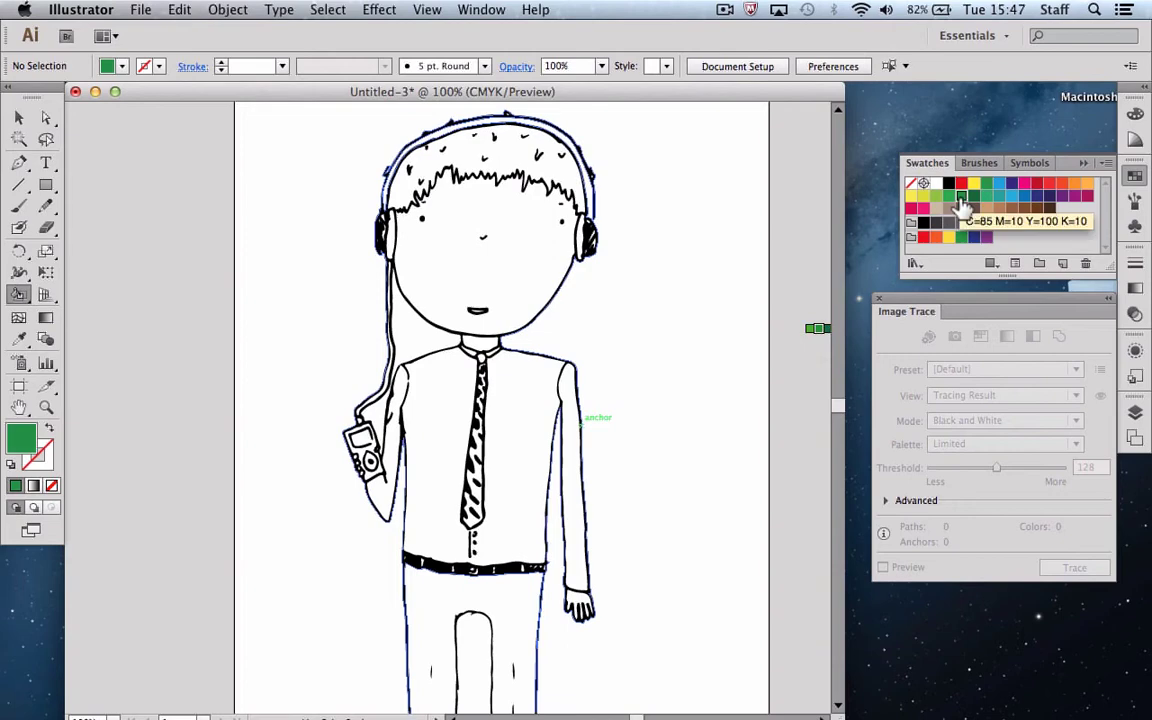
{"action": "left_click", "coordinate": [520, 425]}
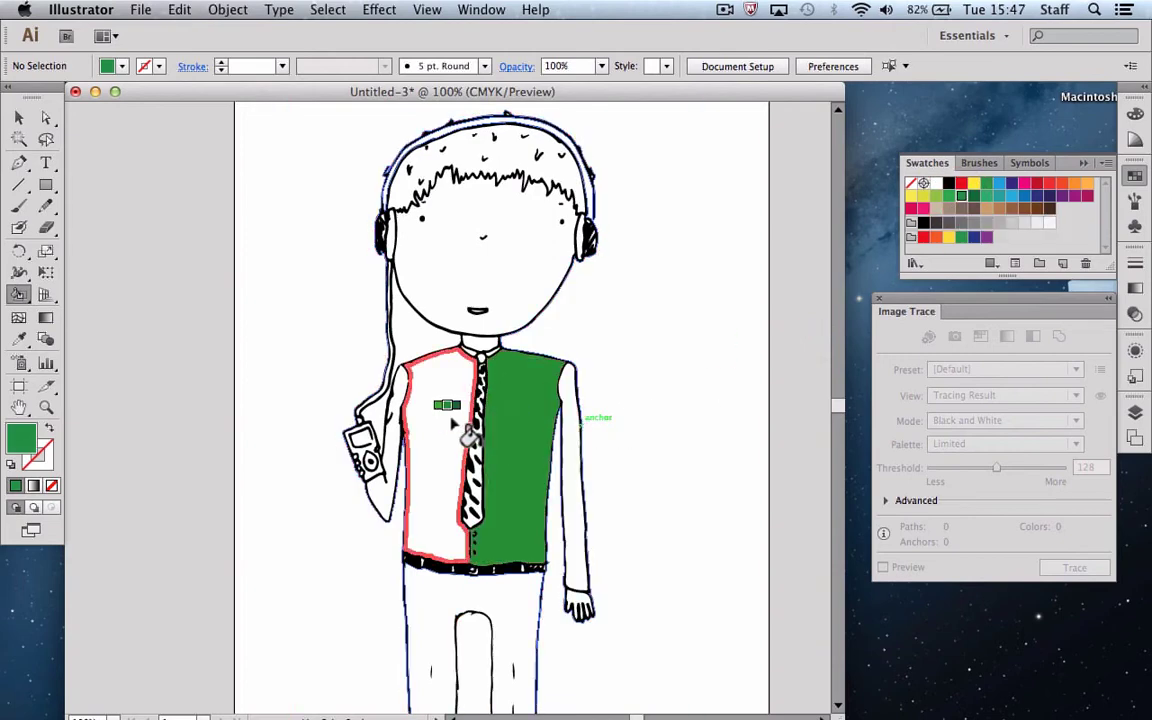
{"action": "left_click", "coordinate": [403, 421]}
{"action": "left_click", "coordinate": [392, 442]}
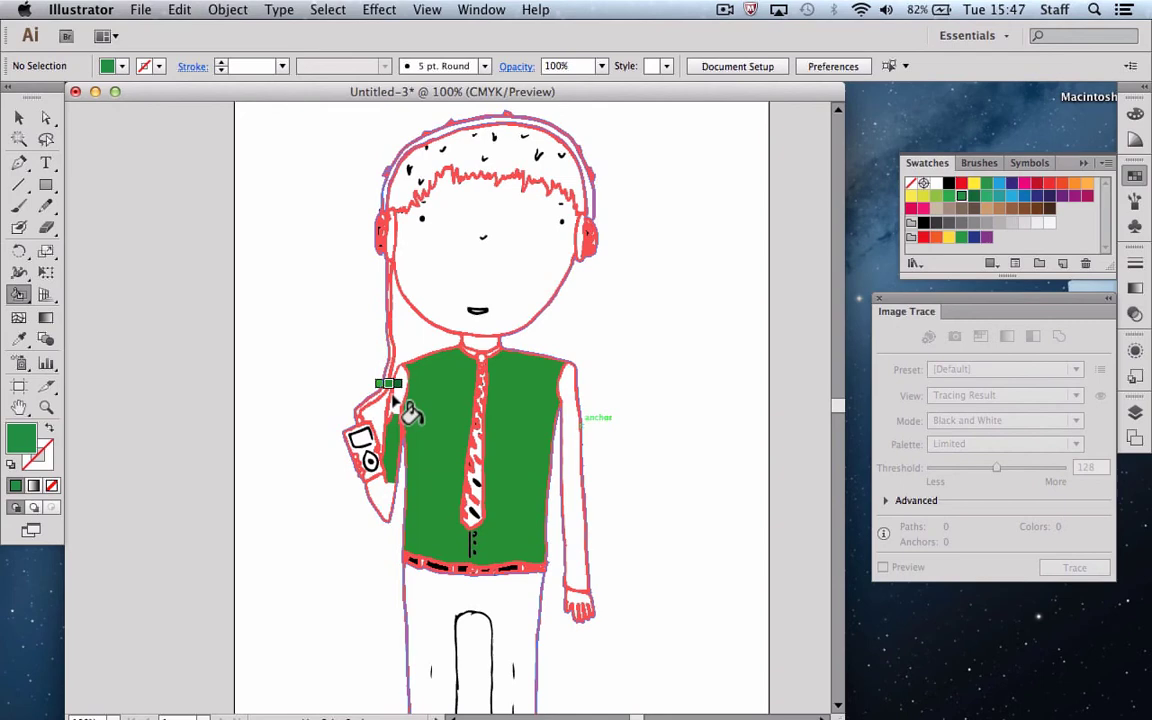
{"action": "left_click", "coordinate": [569, 430]}
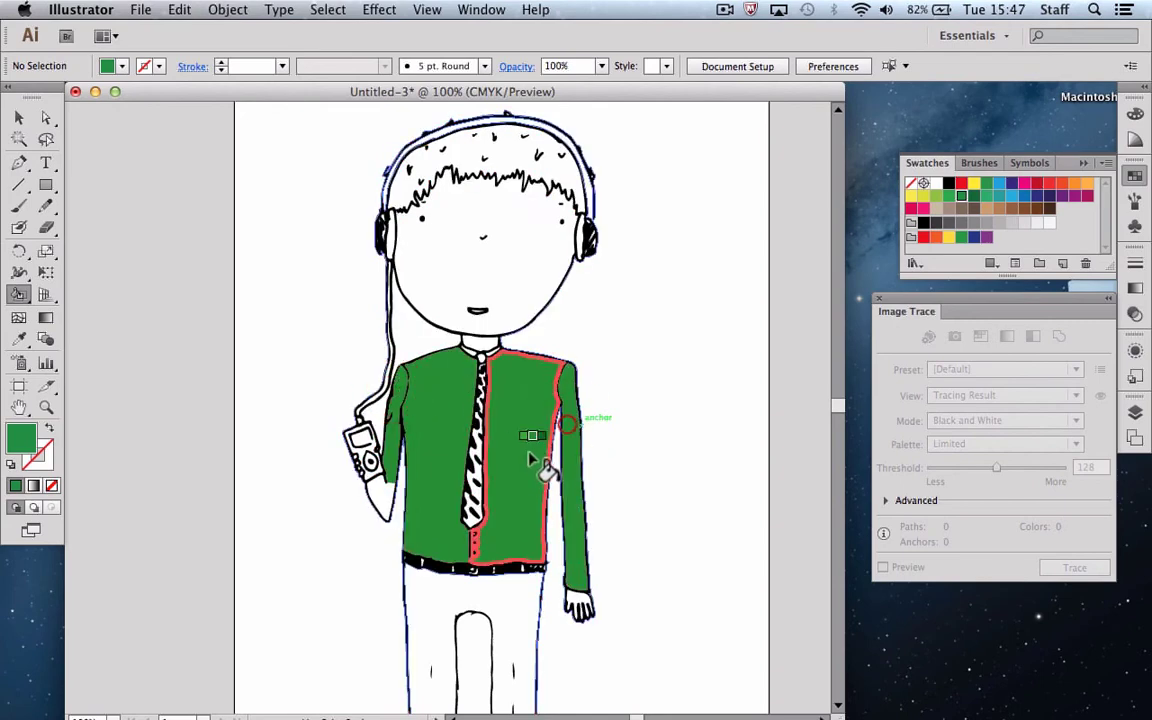
{"action": "left_click", "coordinate": [384, 498]}
{"action": "scroll", "coordinate": [620, 420], "scroll_direction": "down", "scroll_amount": 5}
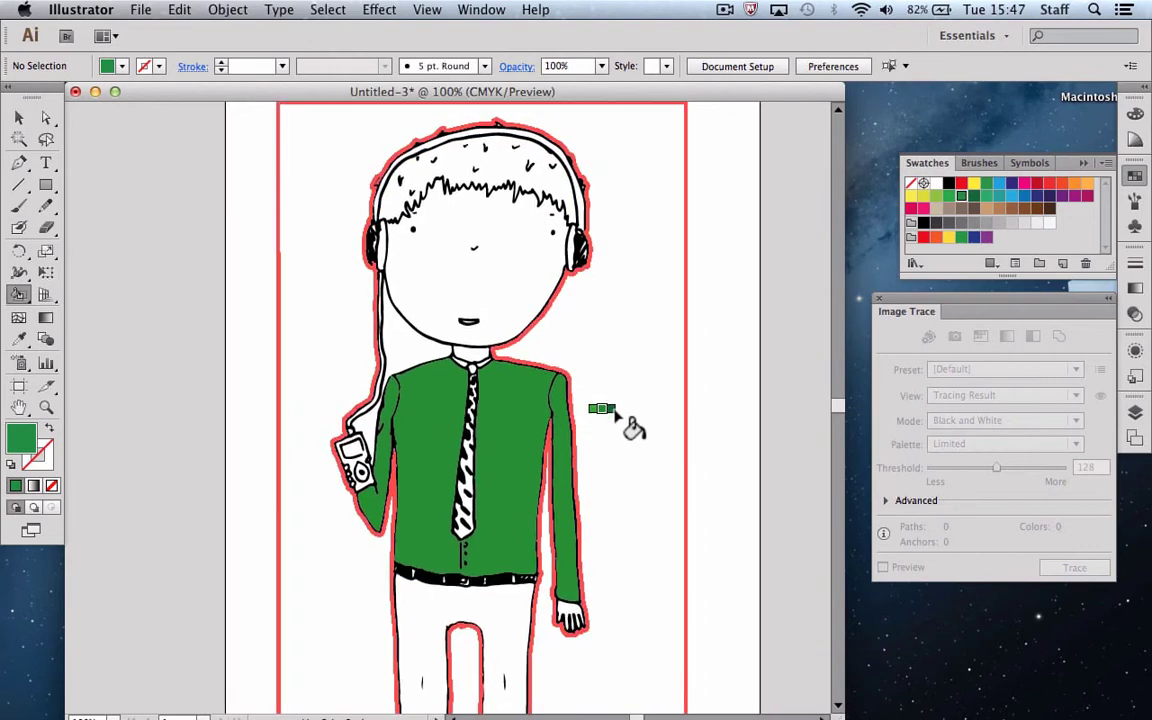
{"action": "scroll", "coordinate": [620, 422], "scroll_direction": "up", "scroll_amount": 6}
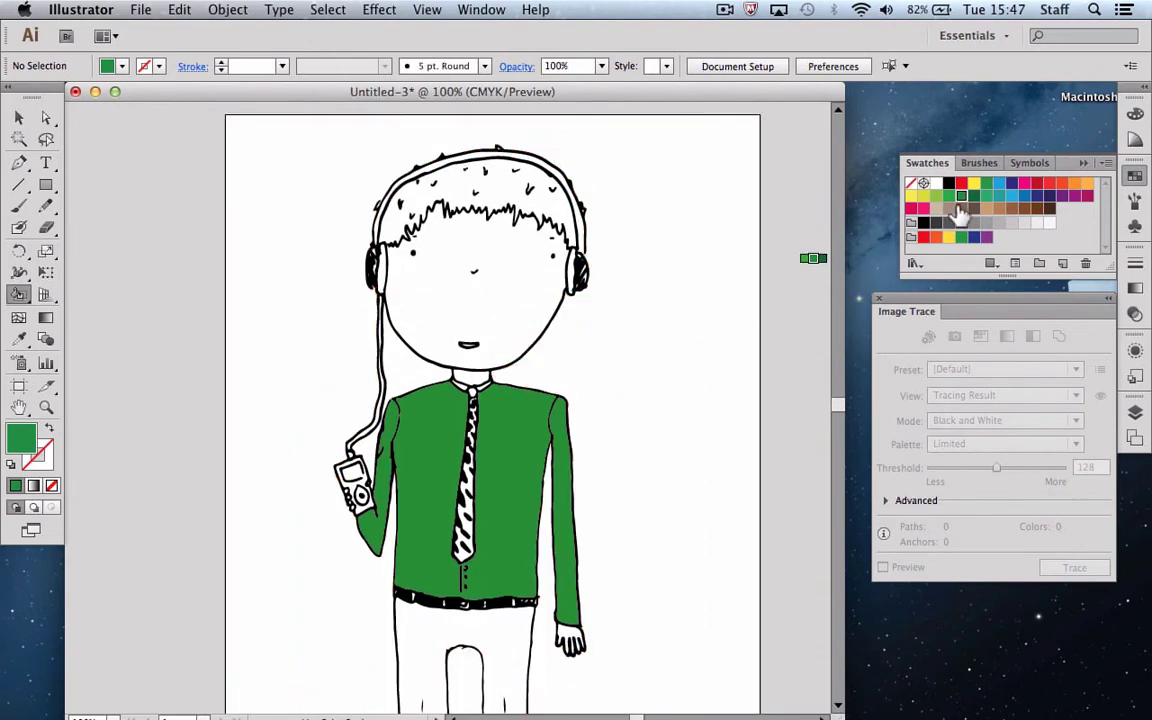
Fill the hair with yellow
{"action": "left_click", "coordinate": [974, 184]}
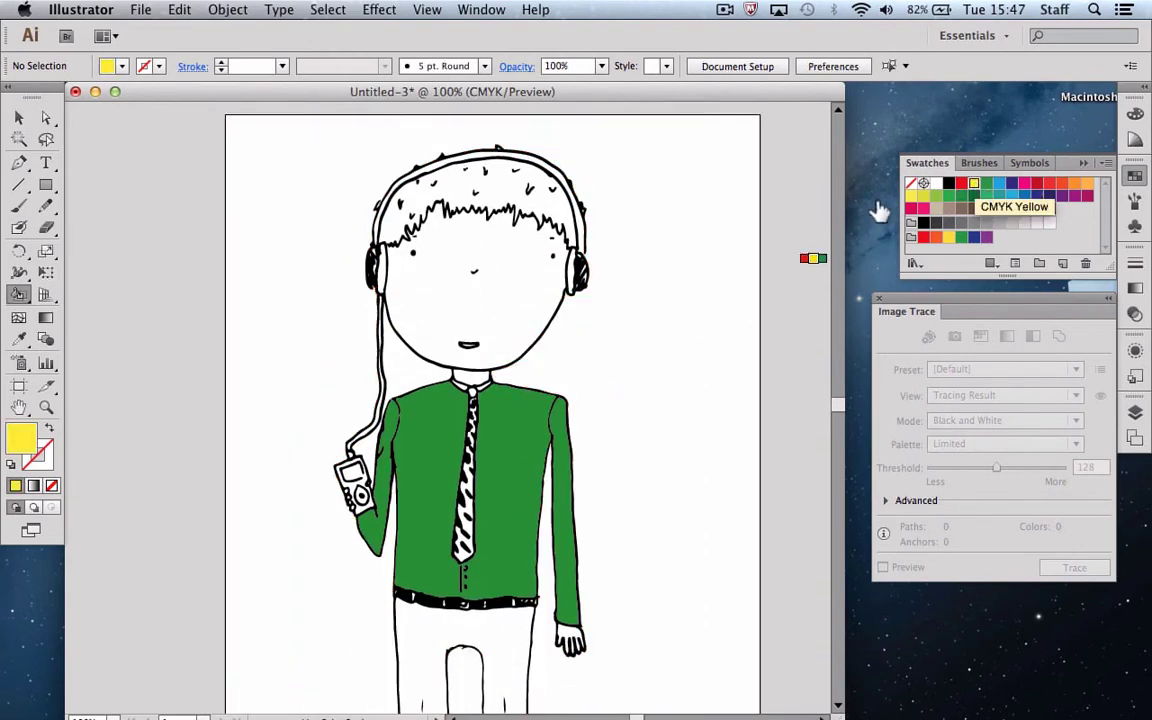
{"action": "left_click", "coordinate": [500, 196]}
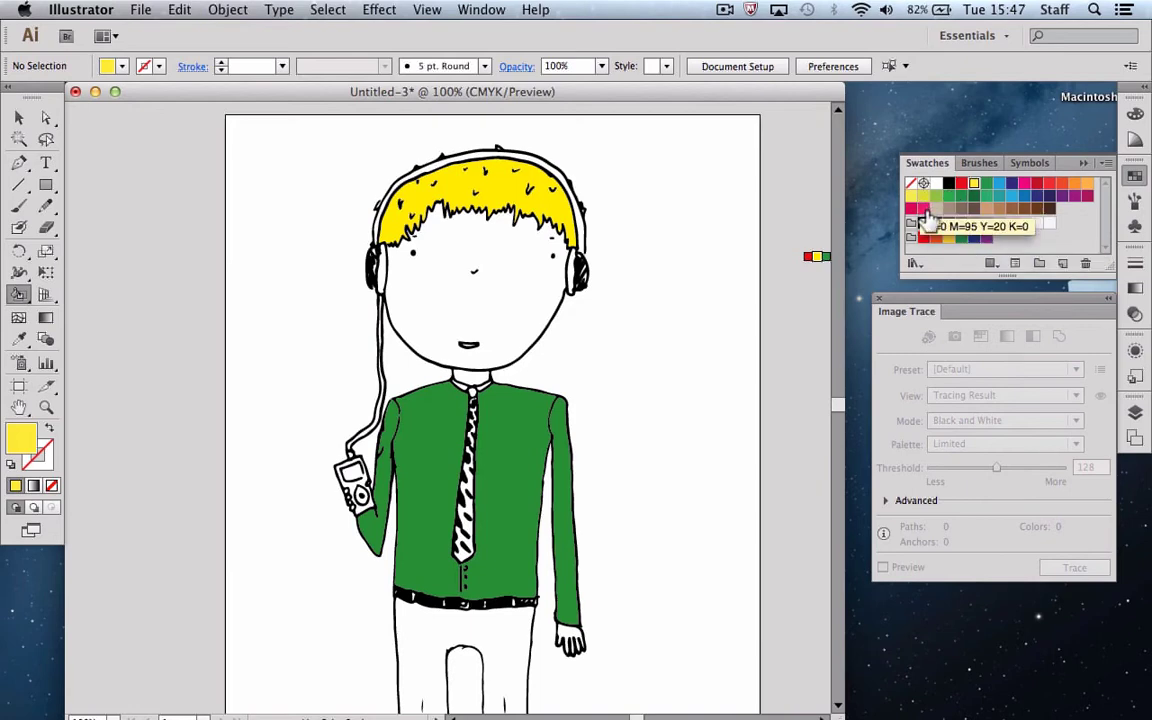
{"action": "left_click_drag", "start_coordinate": [928, 220], "coordinate": [18, 450]}
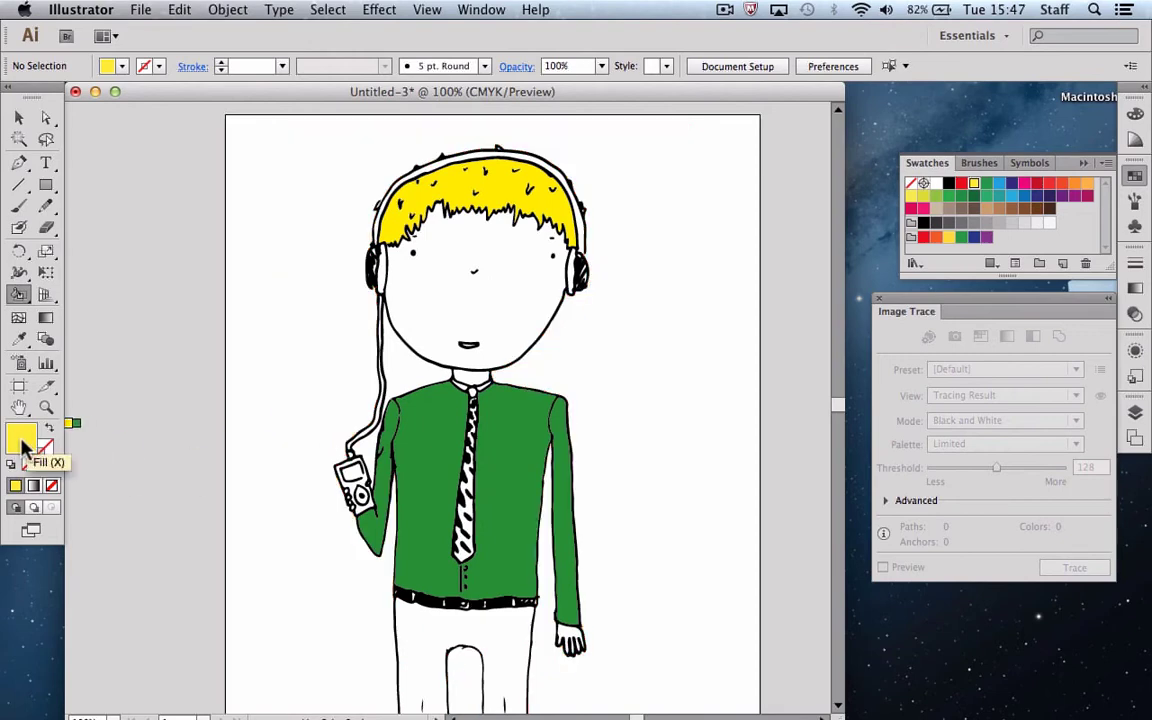
Set the fill colour to the pale pink F7D9F9 in the Color Picker
{"action": "double_click", "coordinate": [22, 440]}
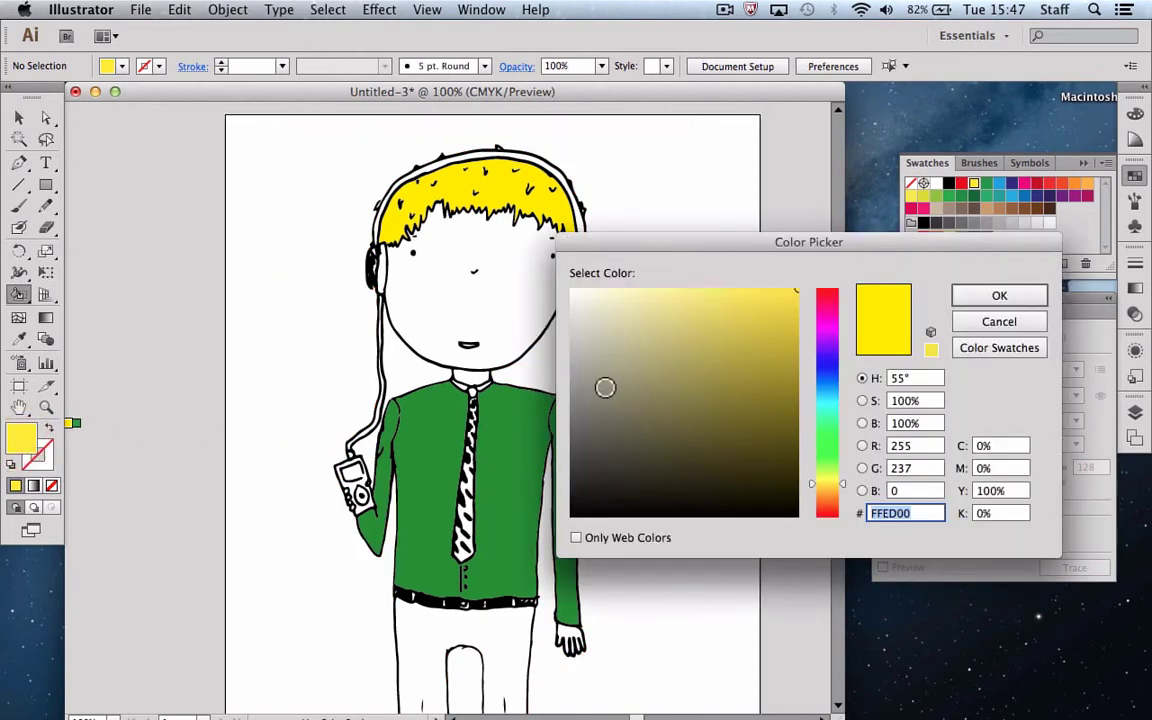
{"action": "left_click", "coordinate": [836, 329]}
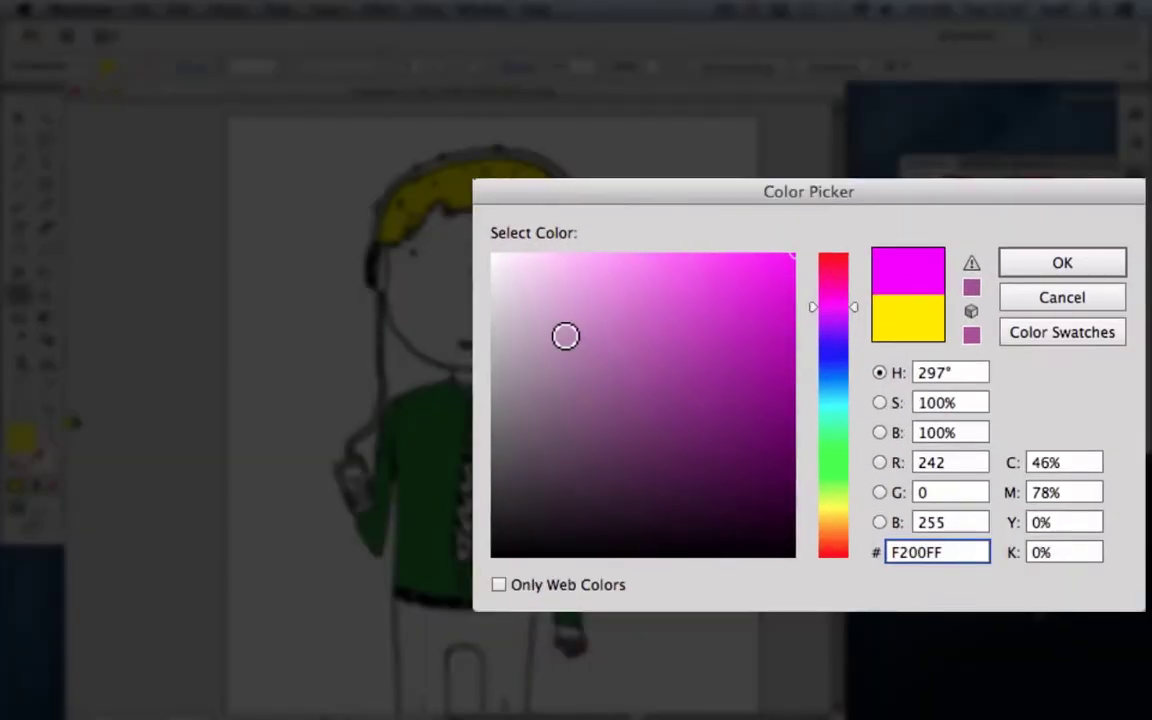
{"action": "left_click", "coordinate": [540, 314]}
{"action": "left_click", "coordinate": [542, 296]}
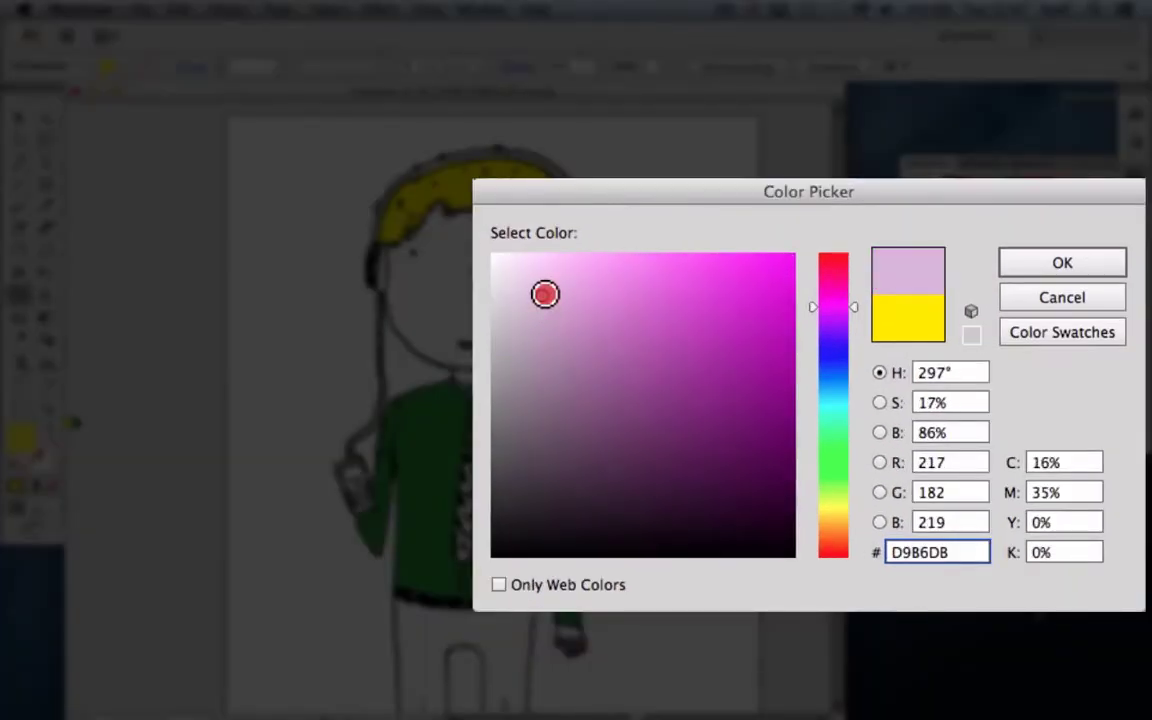
{"action": "left_click", "coordinate": [573, 263]}
{"action": "left_click", "coordinate": [543, 260]}
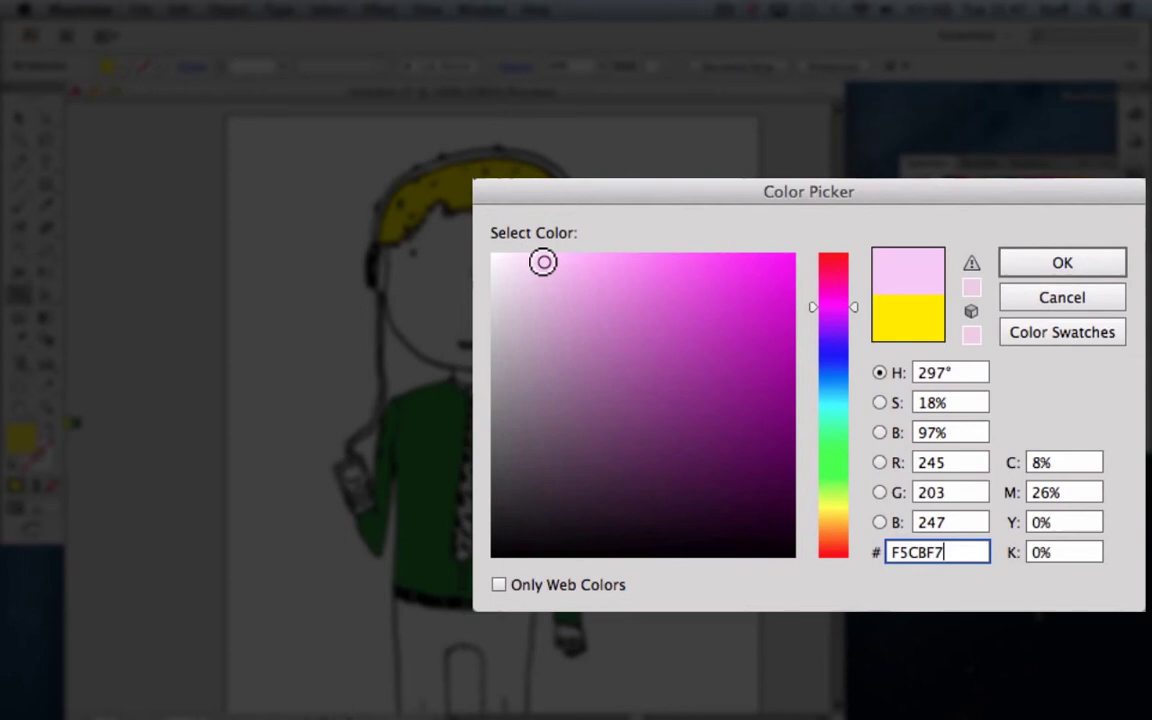
{"action": "left_click", "coordinate": [531, 260]}
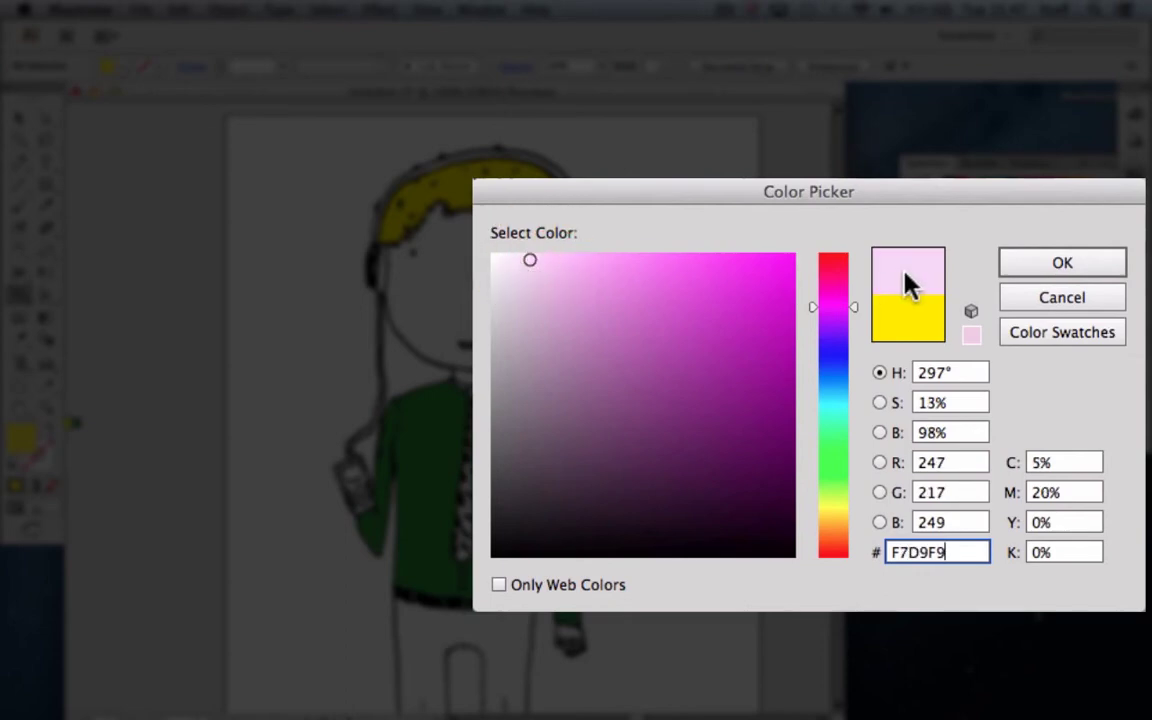
{"action": "left_click", "coordinate": [1056, 263]}
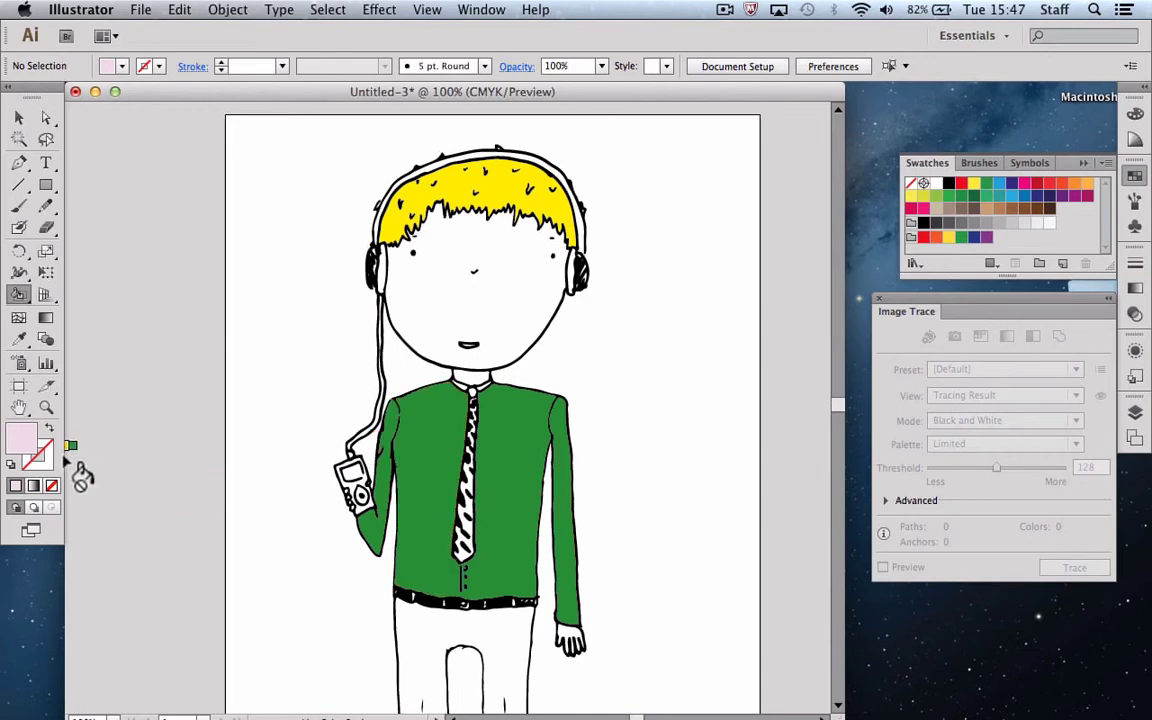
Fill the character's face and right hand with the pale pink, then zoom out
{"action": "left_click_drag", "start_coordinate": [30, 442], "coordinate": [557, 470]}
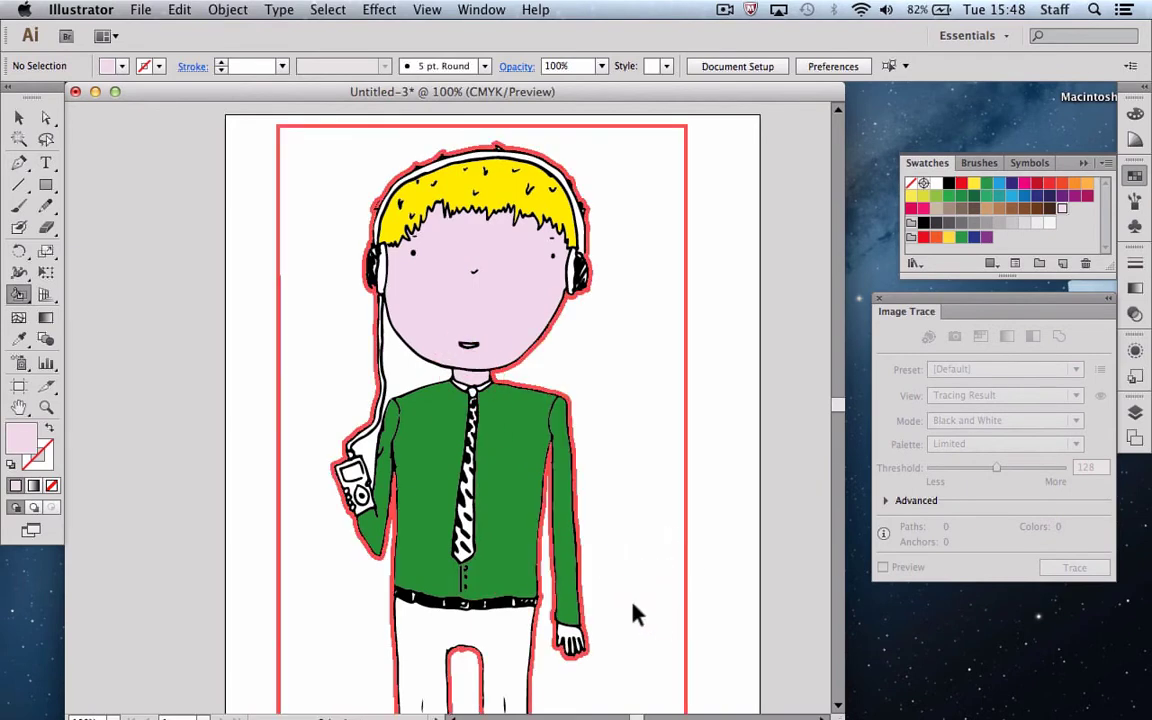
{"action": "scroll", "coordinate": [633, 613], "scroll_direction": "up", "scroll_amount": 5}
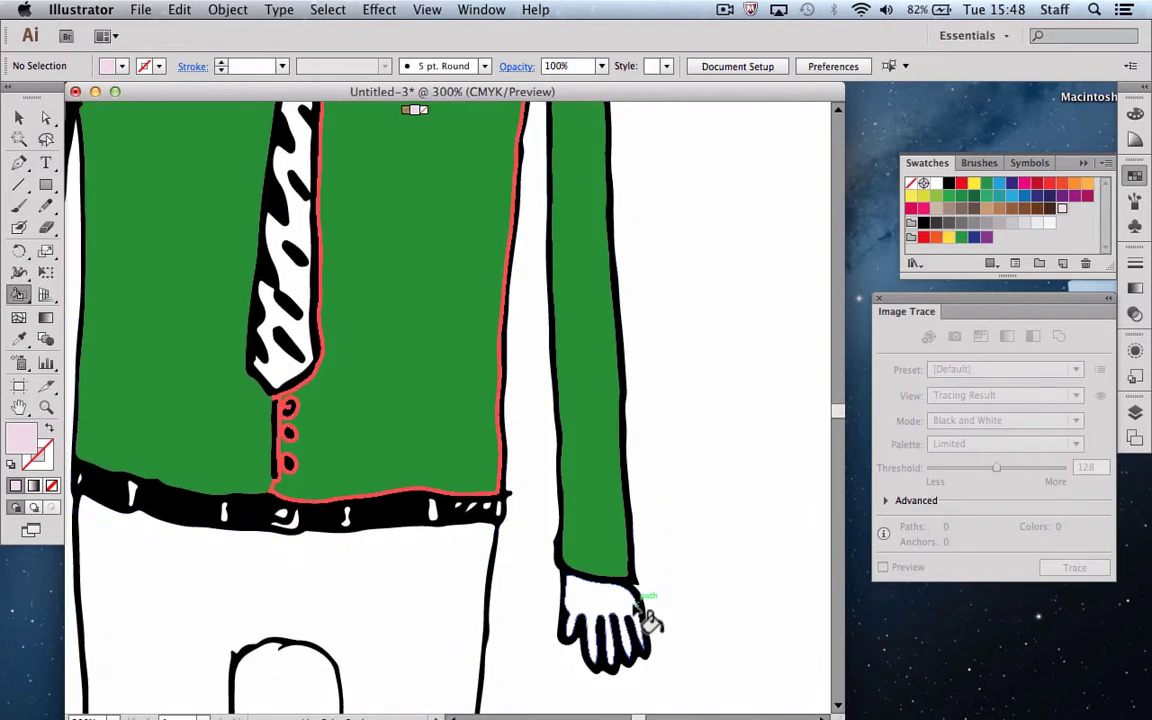
{"action": "left_click", "coordinate": [588, 608]}
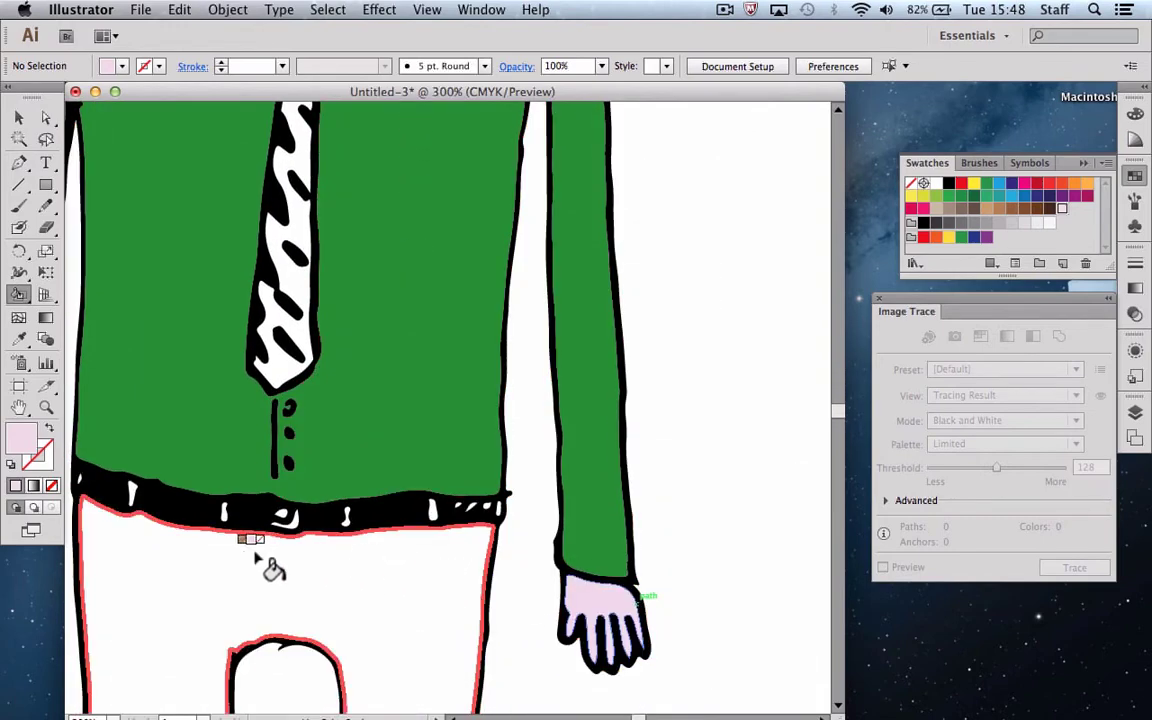
{"action": "scroll", "coordinate": [262, 560], "scroll_direction": "left", "scroll_amount": 10}
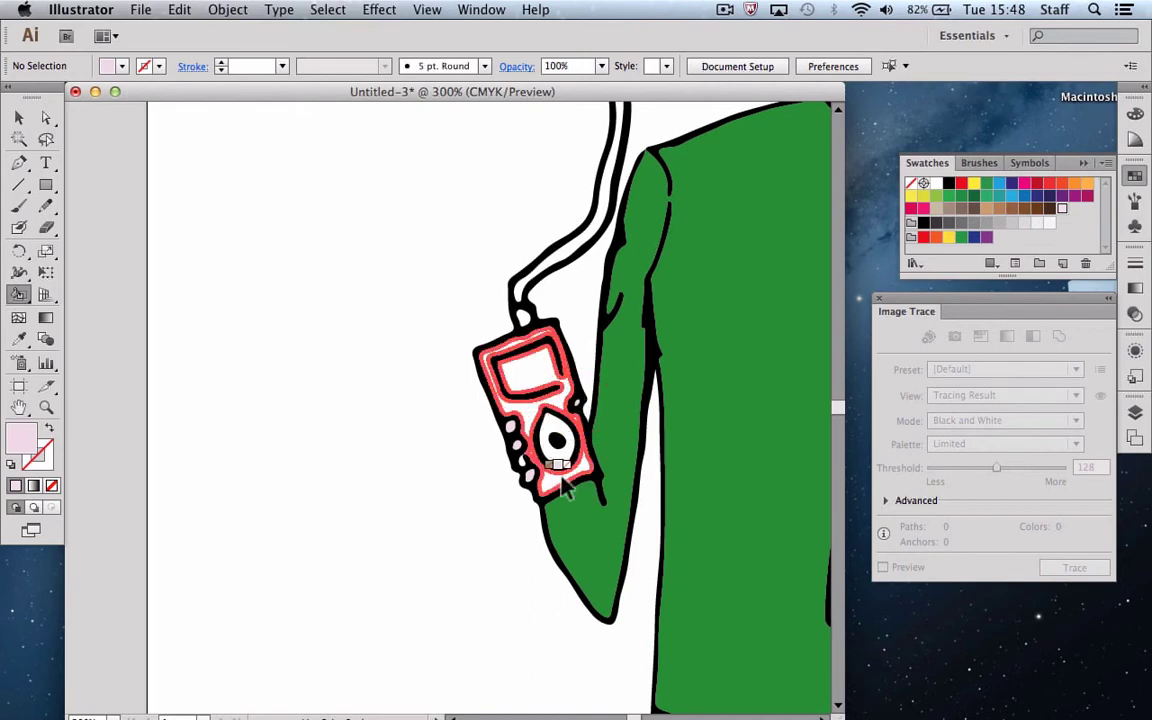
{"action": "key", "text": "super+minus"}
{"action": "key", "text": "super+minus"}
{"action": "key", "text": "super+minus"}
{"action": "key", "text": "super+minus"}
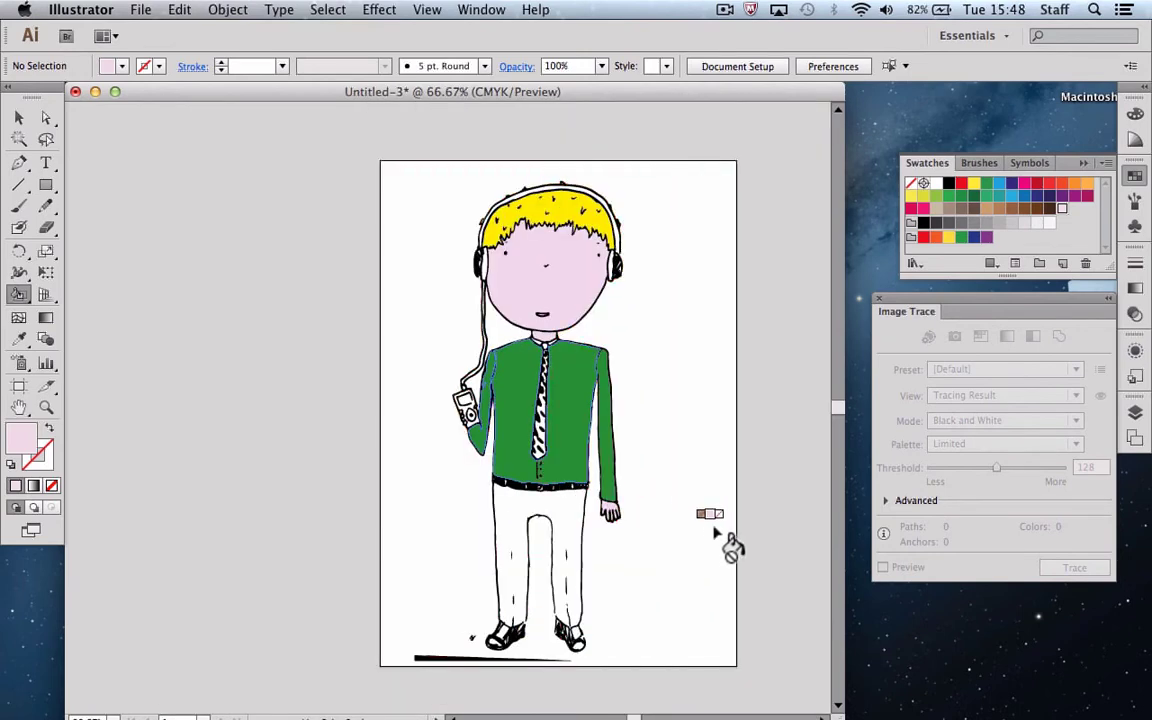
Fill the trousers with the tan swatch
{"action": "left_click", "coordinate": [987, 210]}
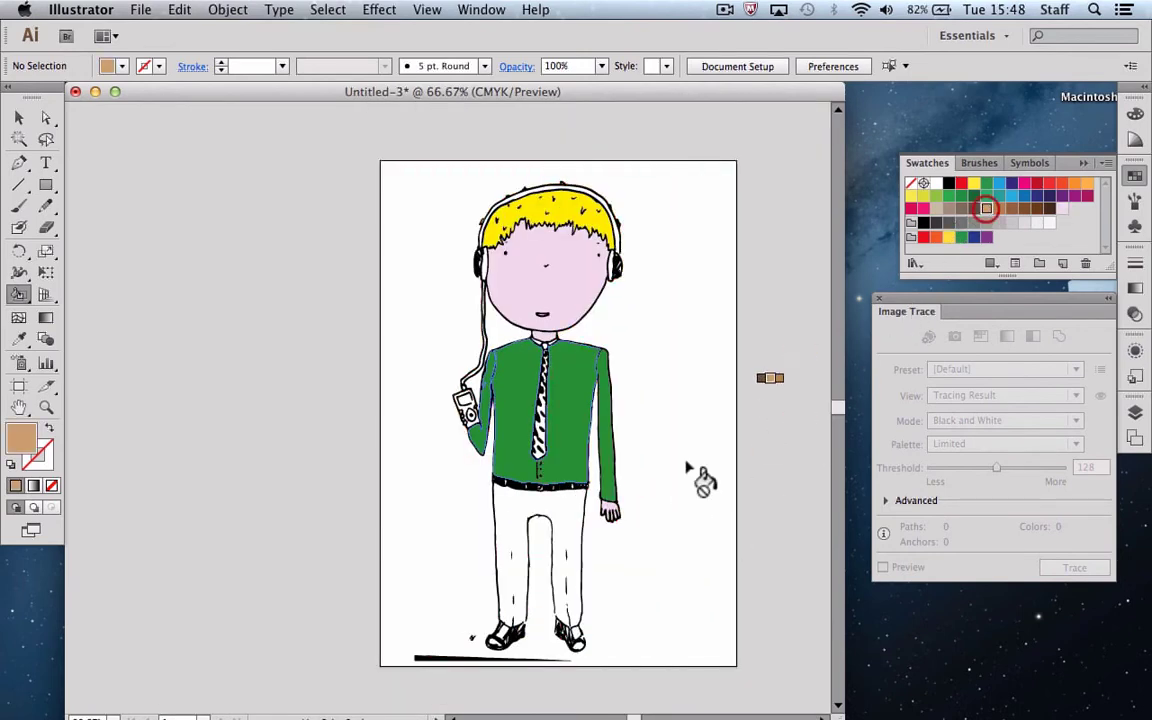
{"action": "left_click", "coordinate": [568, 523]}
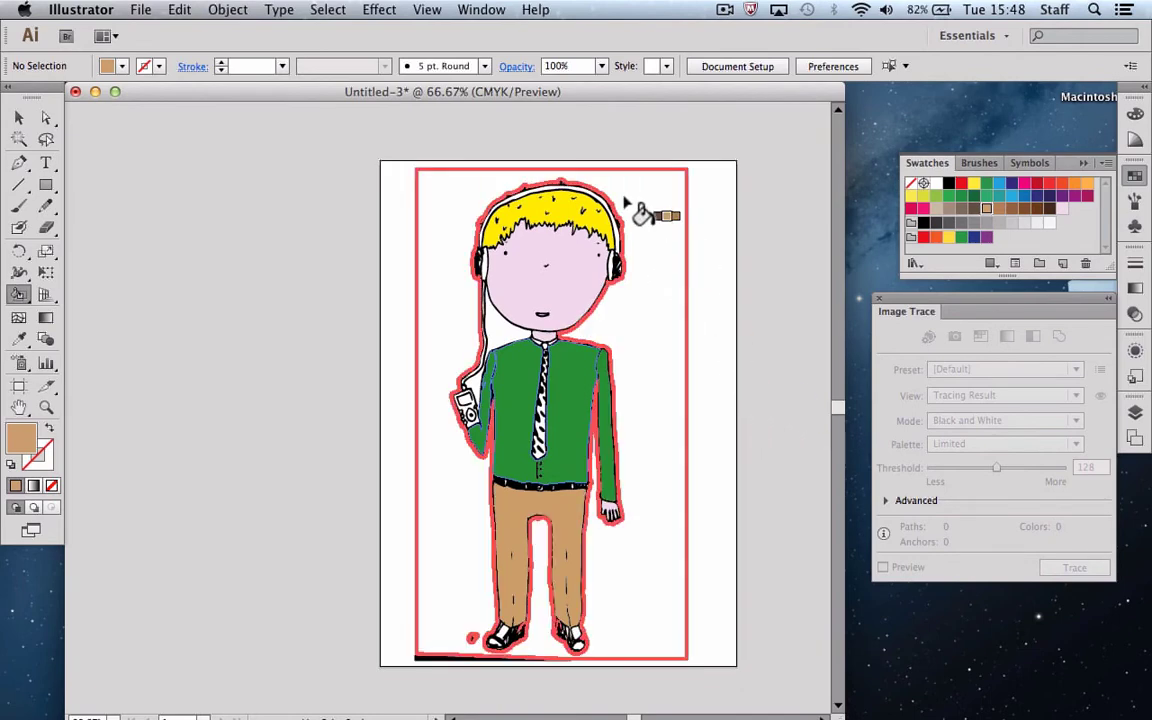
Create Layer 2, move it beneath Layer 1, and lock Layer 1
{"action": "left_click", "coordinate": [1136, 414]}
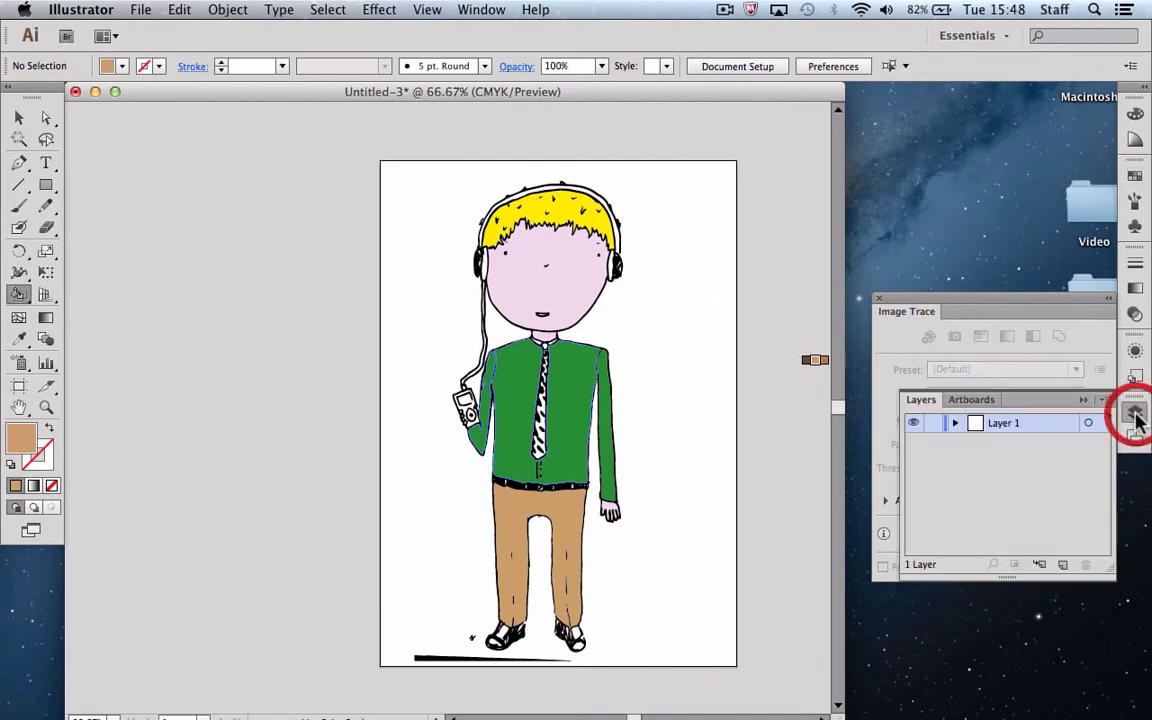
{"action": "left_click", "coordinate": [1101, 399]}
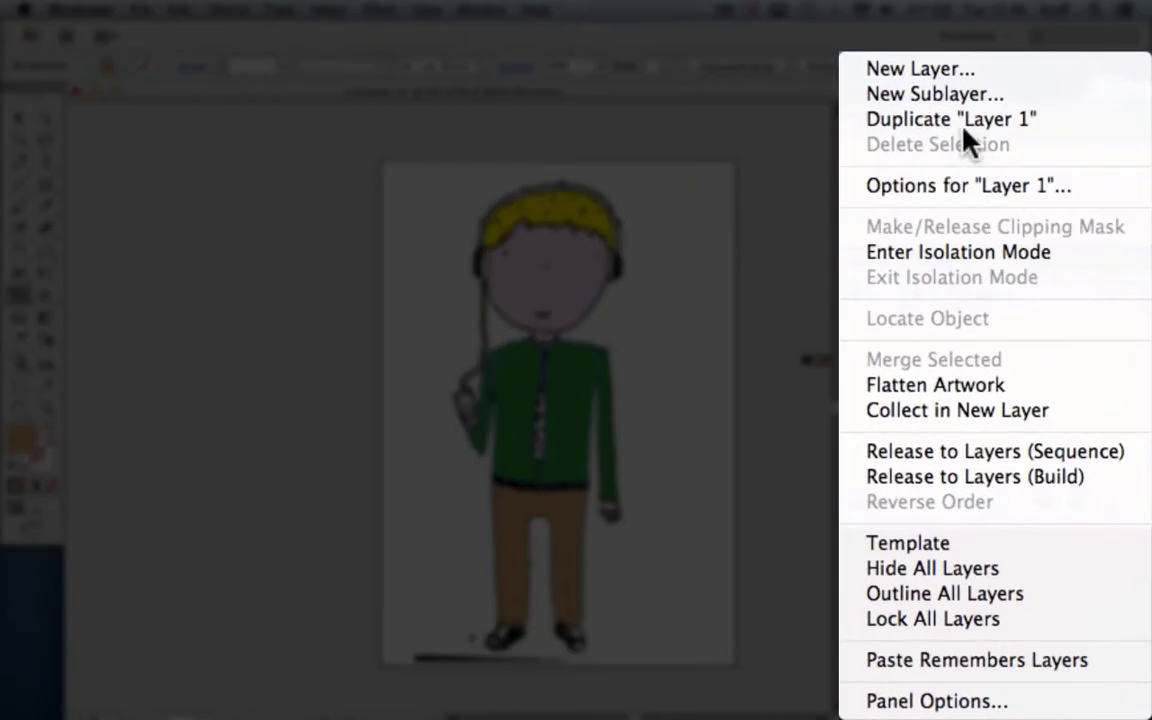
{"action": "left_click", "coordinate": [958, 265]}
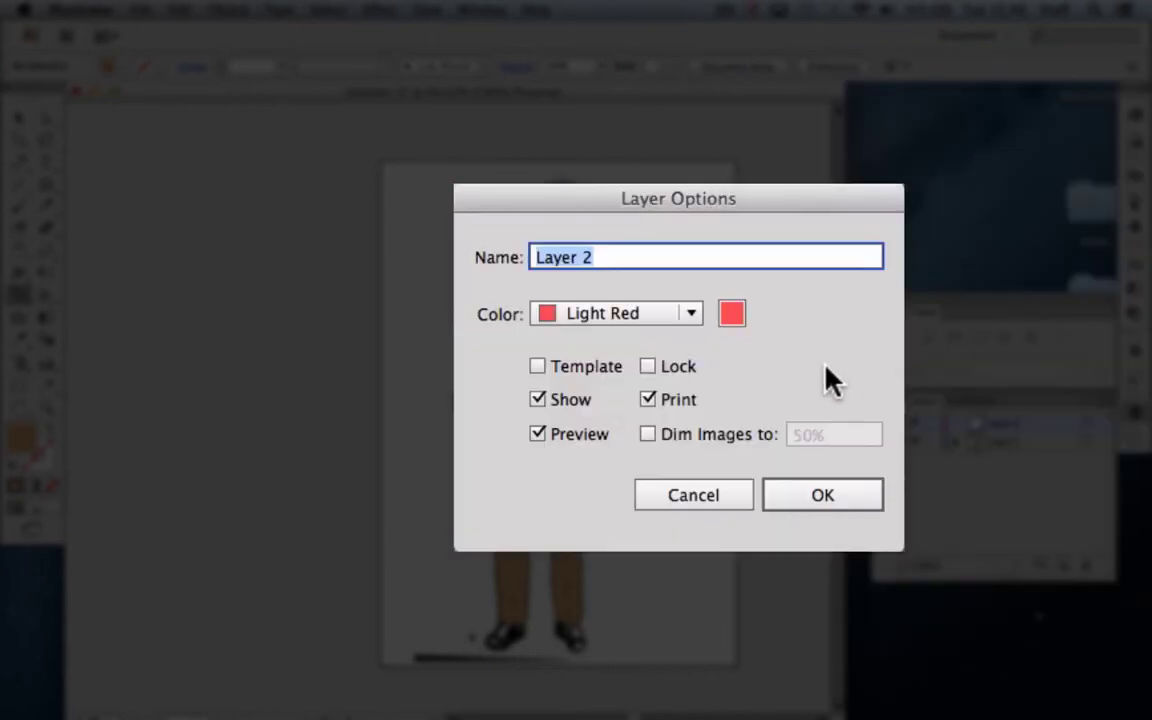
{"action": "left_click", "coordinate": [830, 490]}
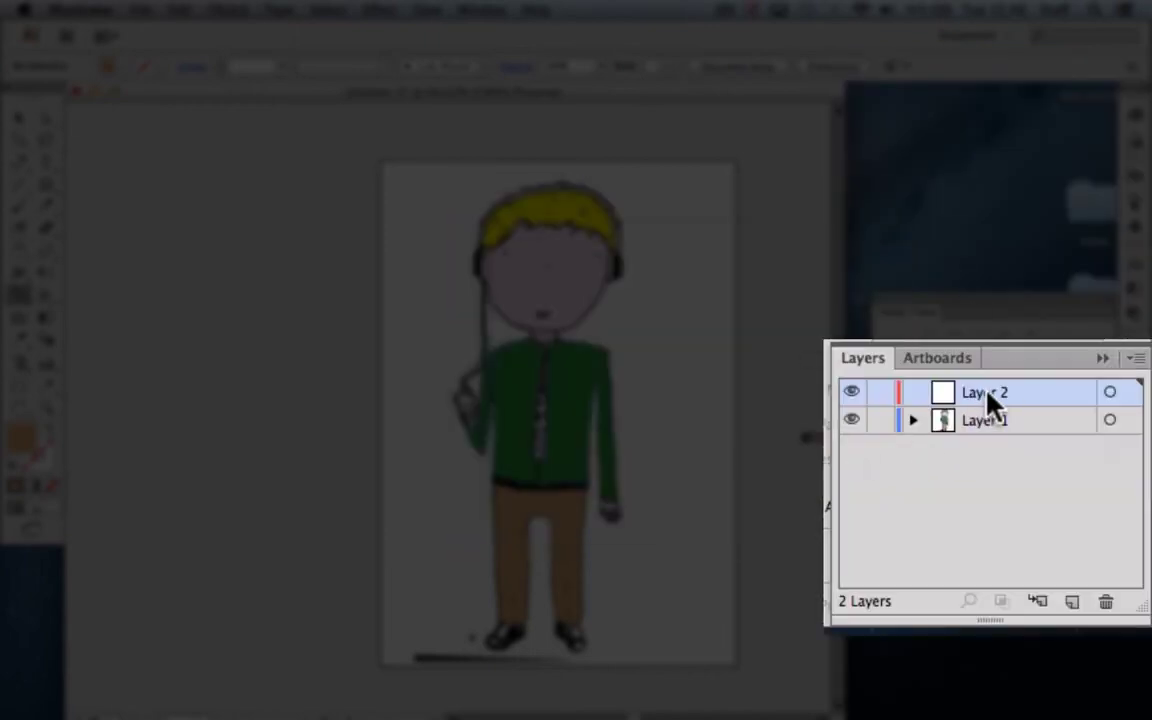
{"action": "left_click_drag", "start_coordinate": [987, 392], "coordinate": [941, 450]}
{"action": "left_click", "coordinate": [880, 393]}
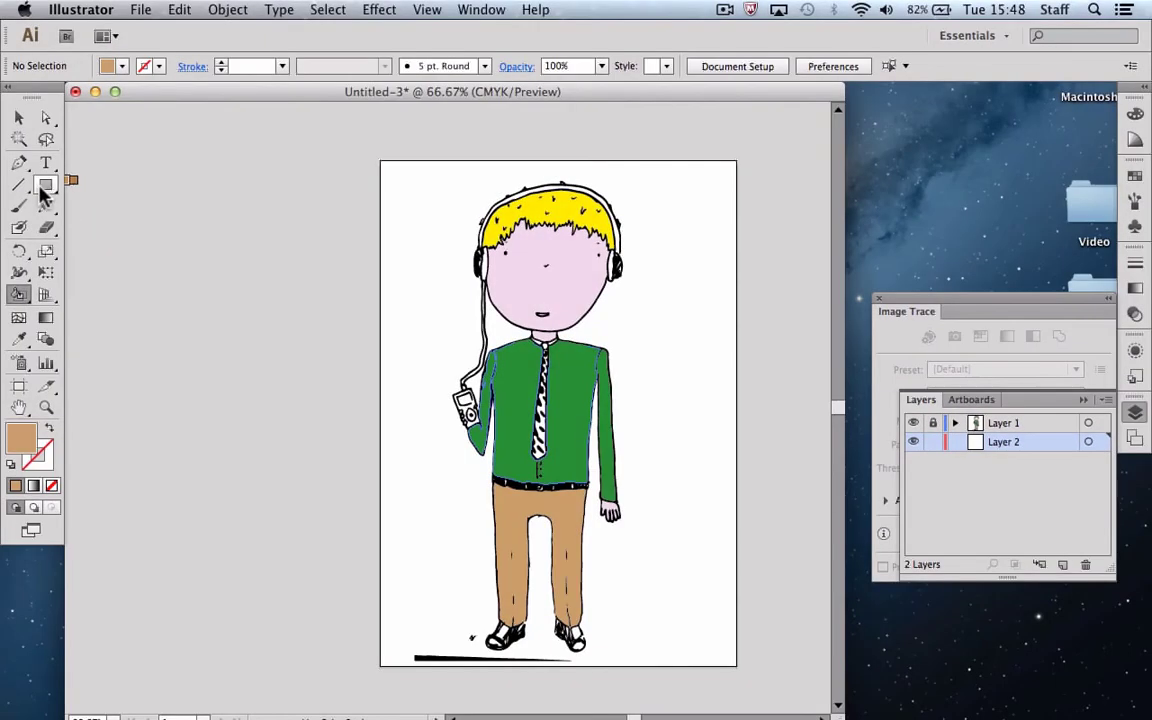
Draw an artboard-sized rectangle and fill it with the light grey (K=40) swatch
{"action": "left_click", "coordinate": [44, 187]}
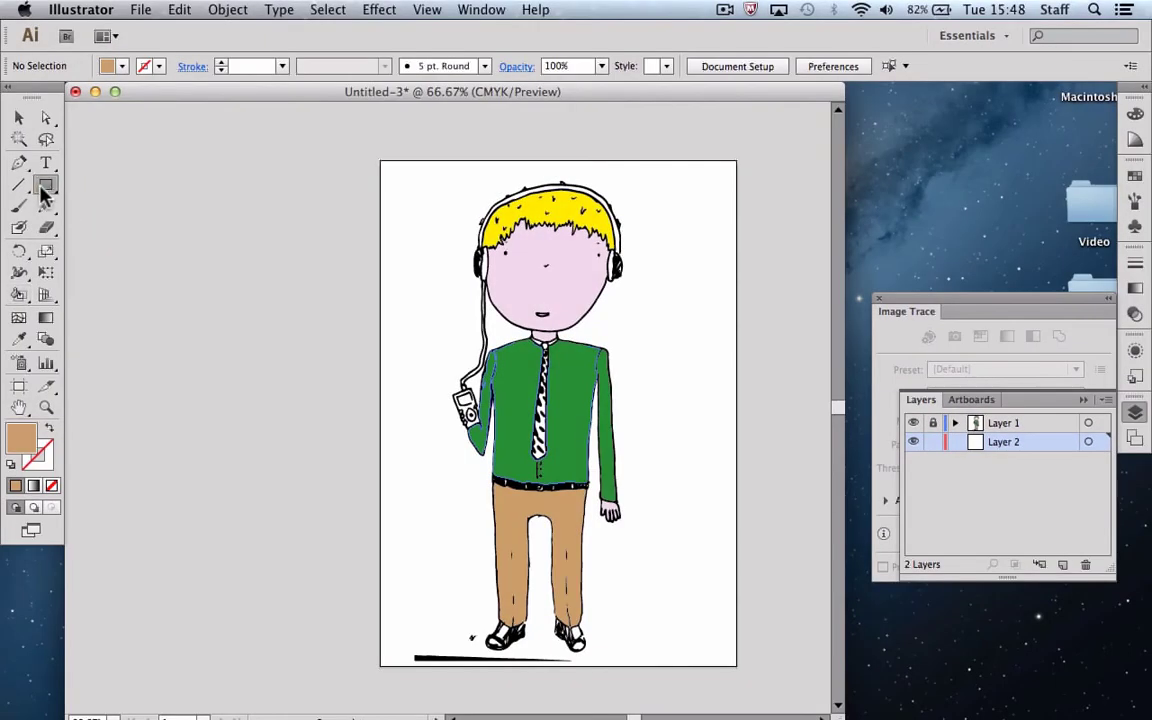
{"action": "left_click_drag", "start_coordinate": [389, 160], "coordinate": [720, 660]}
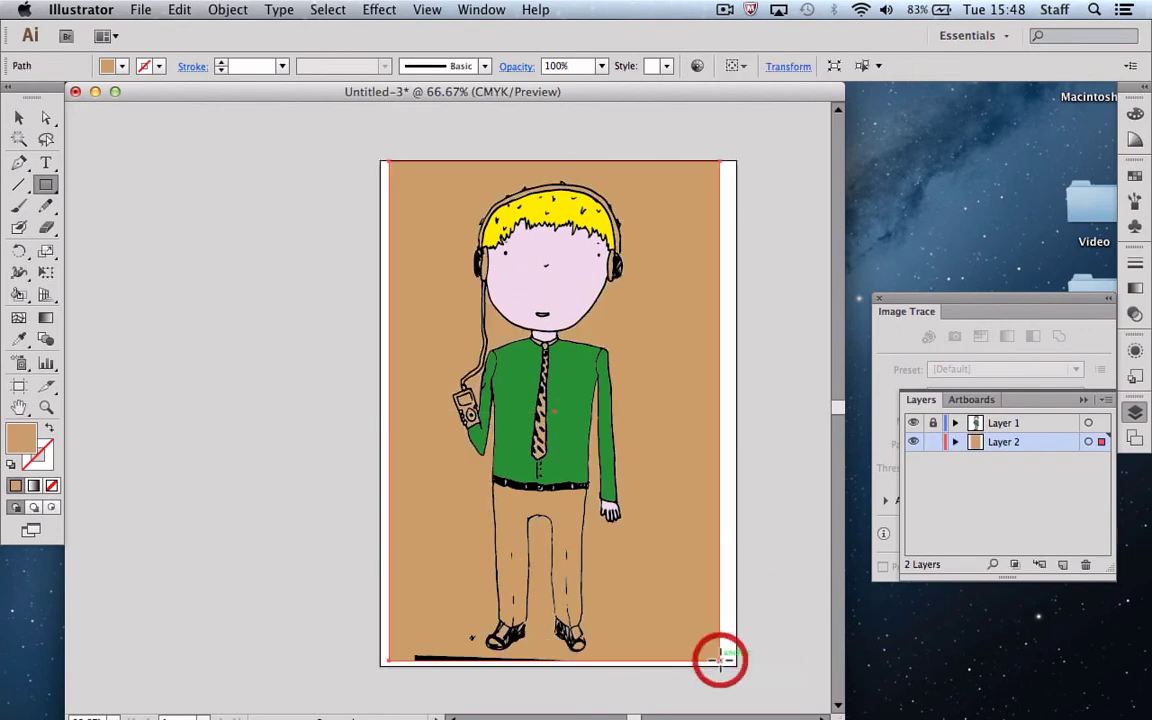
{"action": "left_click", "coordinate": [1135, 175]}
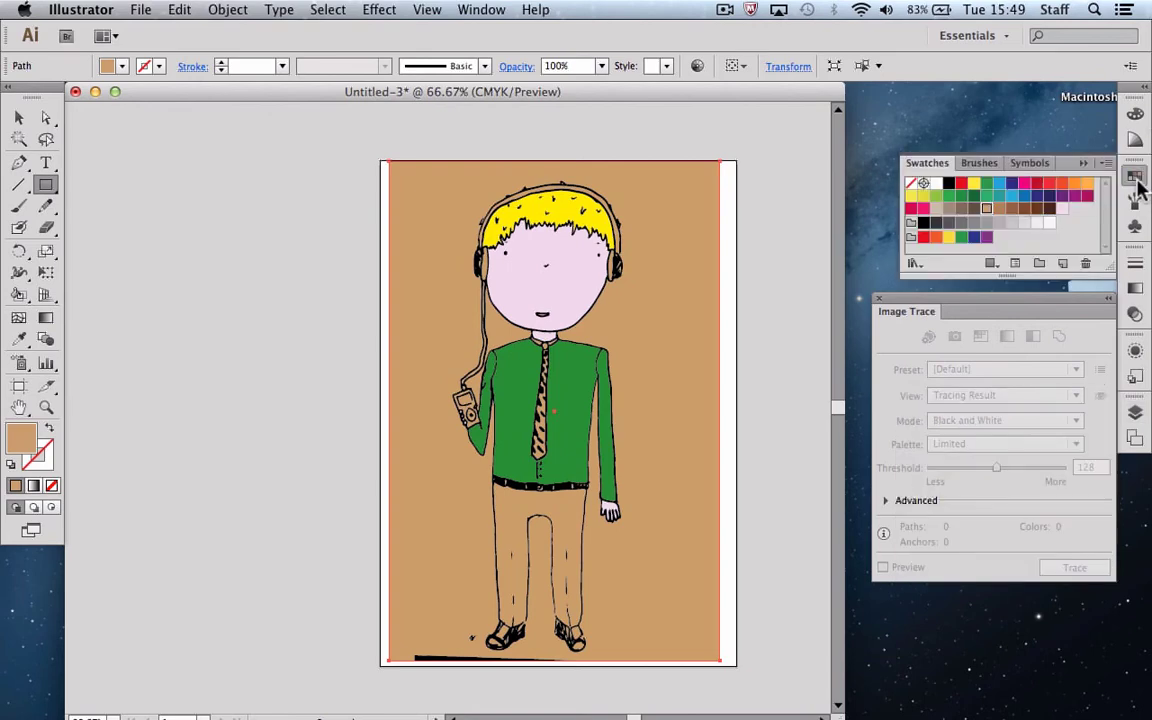
{"action": "left_click", "coordinate": [1075, 183]}
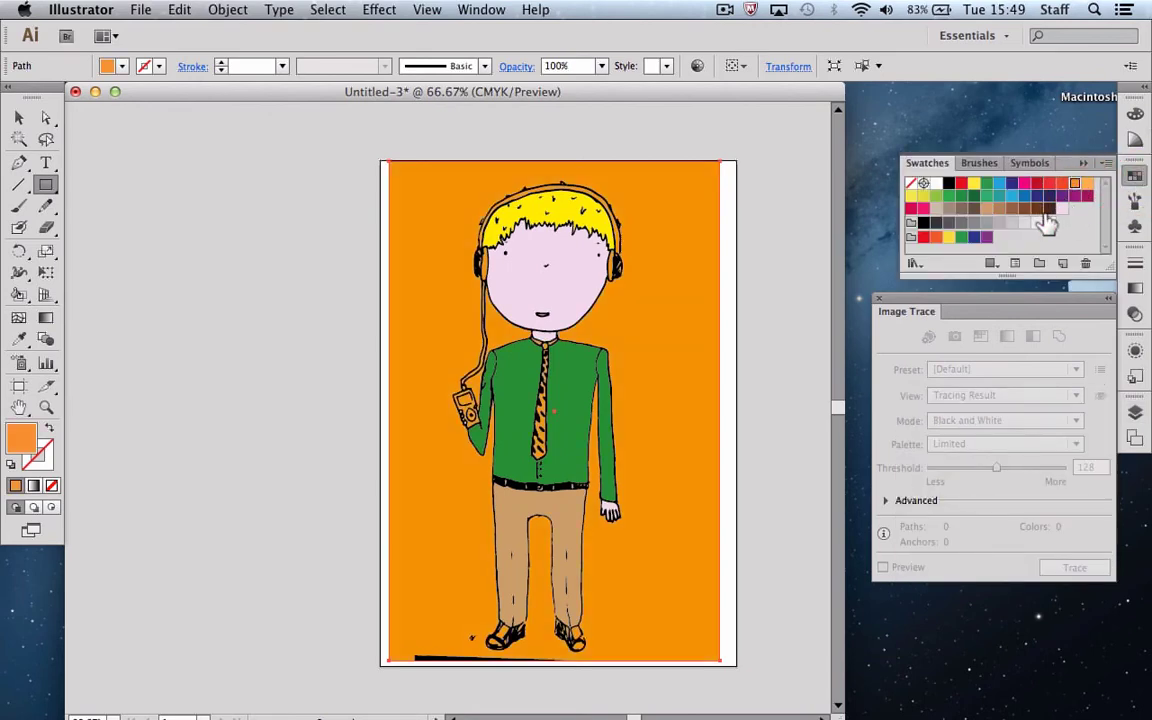
{"action": "left_click", "coordinate": [999, 224]}
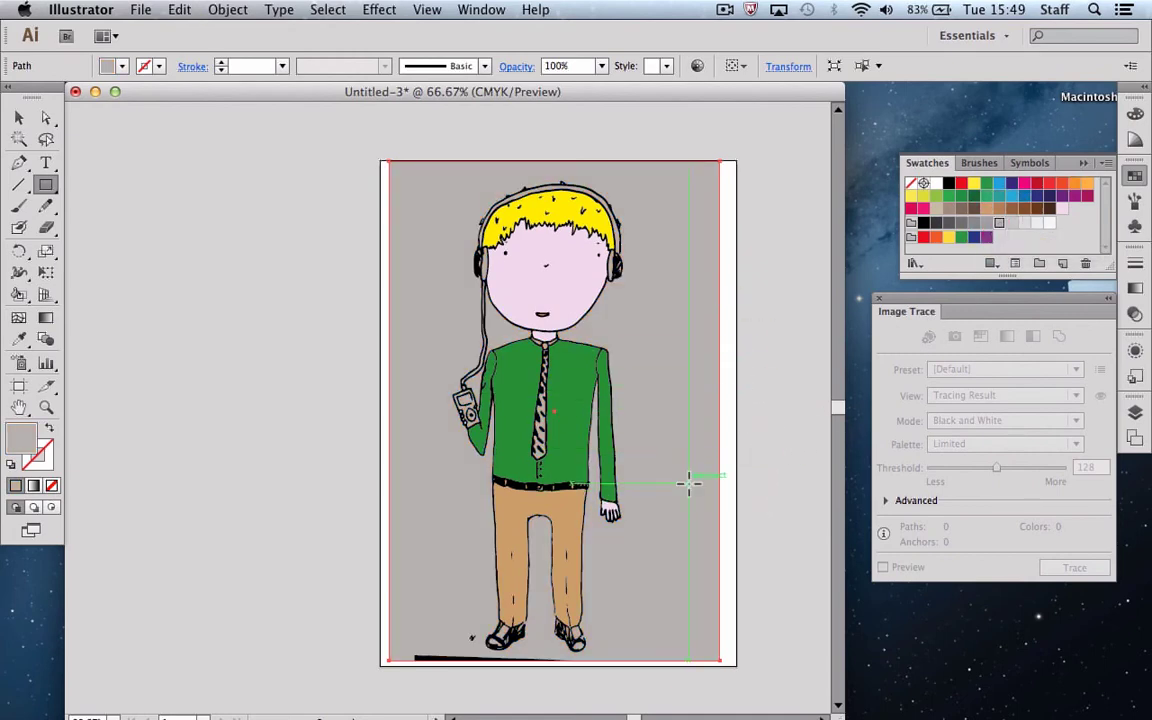
Lock Layer 2 holding the grey background and switch back to the Live Paint Bucket
{"action": "key", "text": "super+equal"}
{"action": "key", "text": "super+equal"}
{"action": "key", "text": "super+equal"}
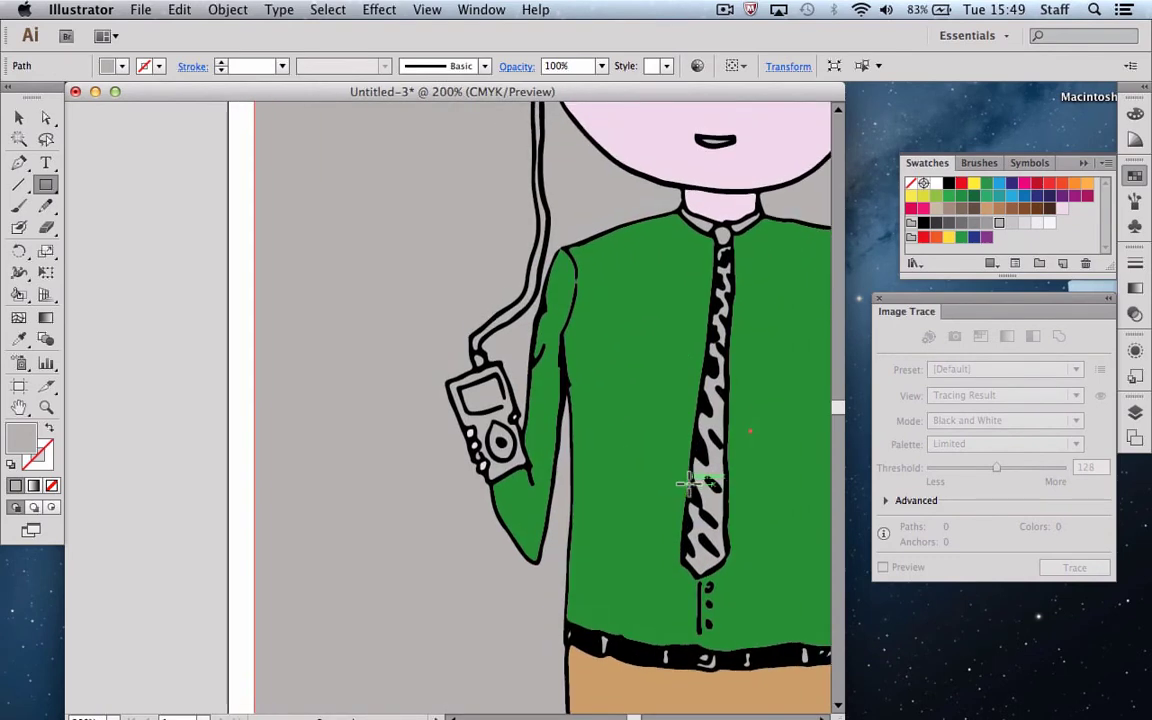
{"action": "scroll", "coordinate": [690, 483], "scroll_direction": "up", "scroll_amount": 3}
{"action": "scroll", "coordinate": [690, 483], "scroll_direction": "right", "scroll_amount": 3}
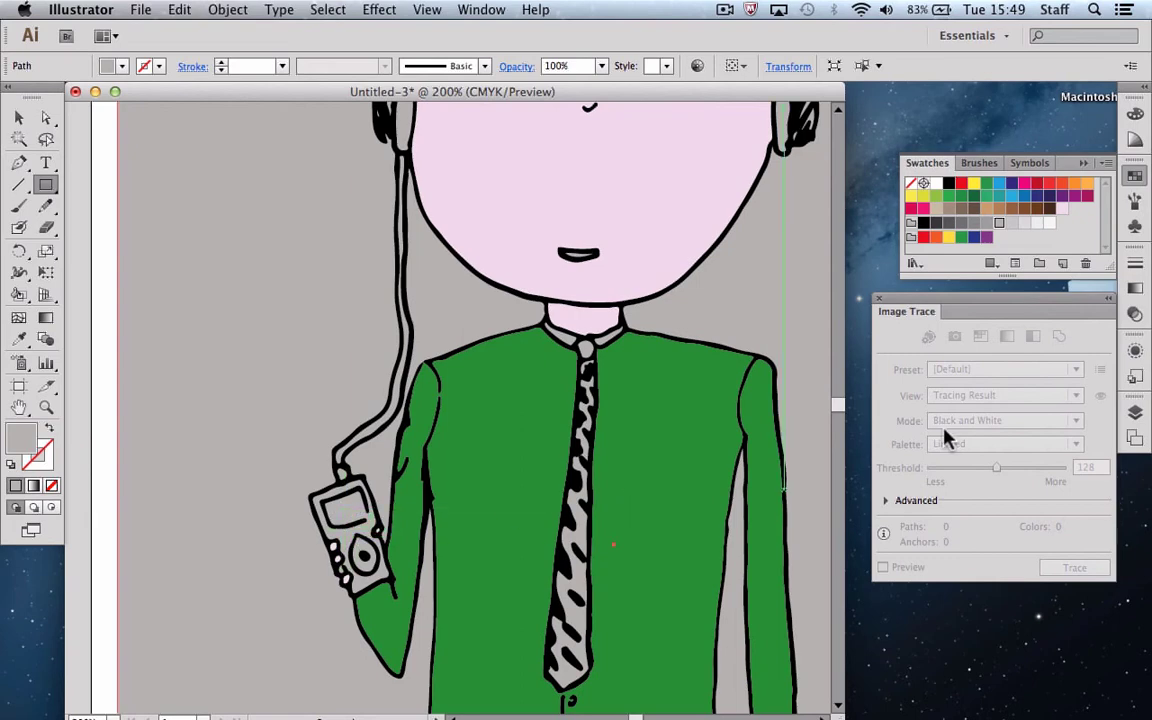
{"action": "left_click", "coordinate": [1135, 418]}
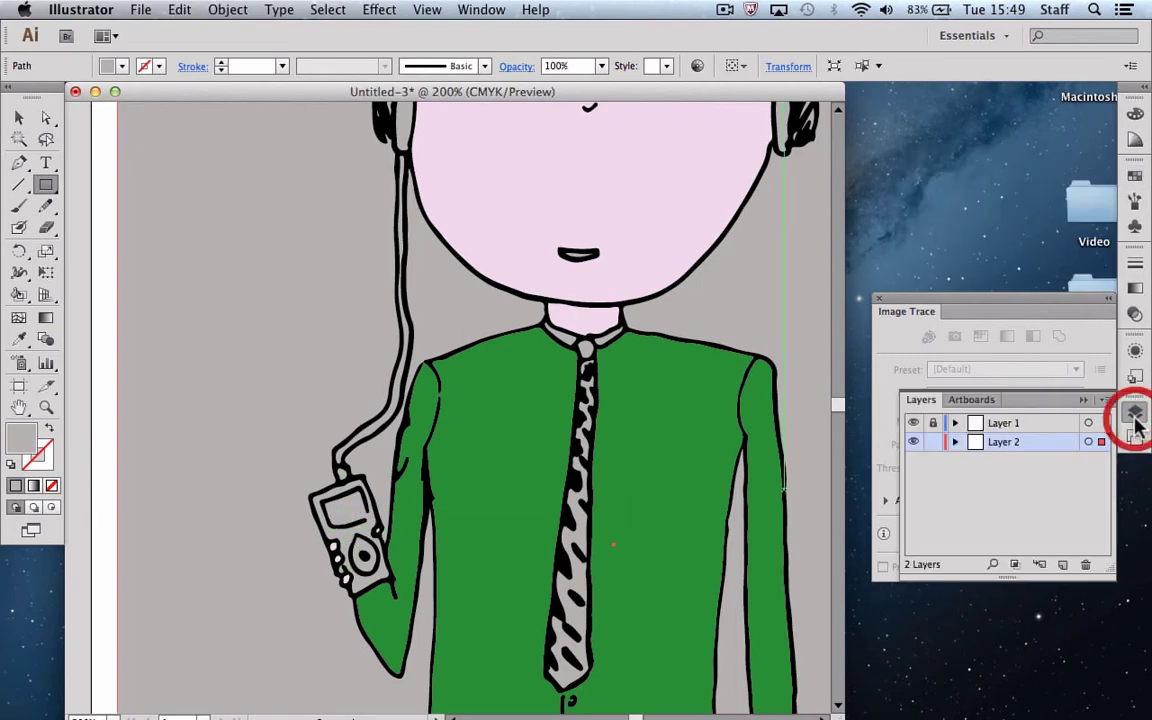
{"action": "left_click", "coordinate": [934, 442]}
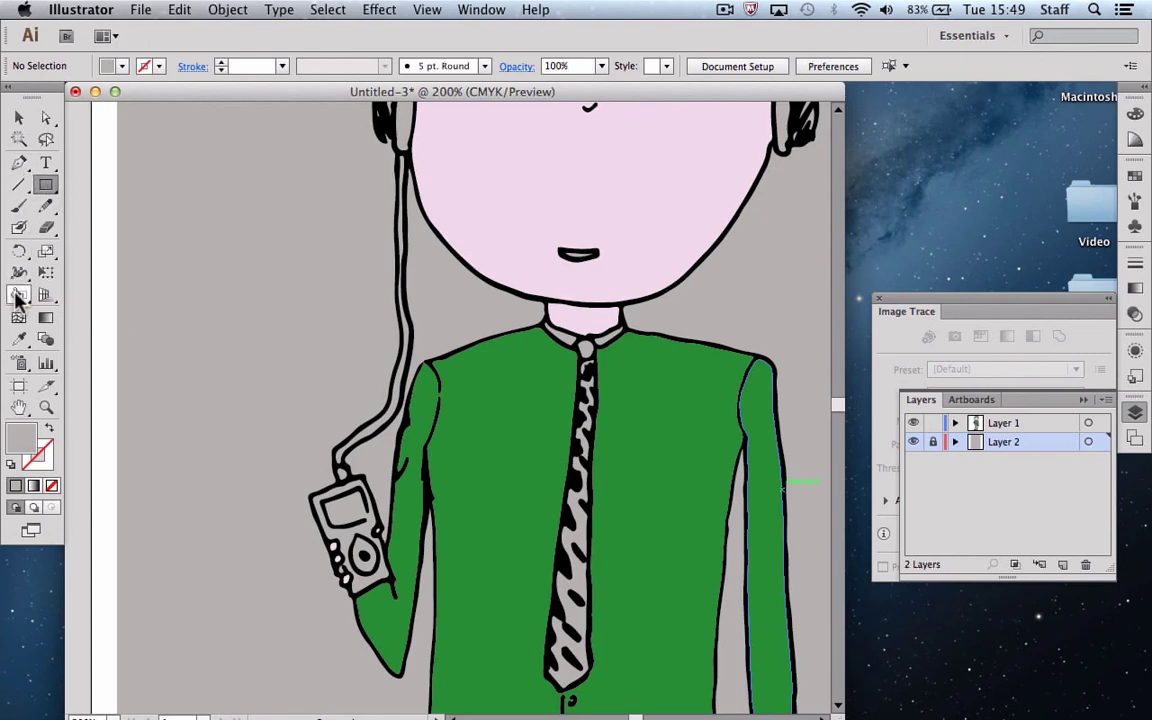
{"action": "left_click_drag", "start_coordinate": [17, 298], "coordinate": [86, 318]}
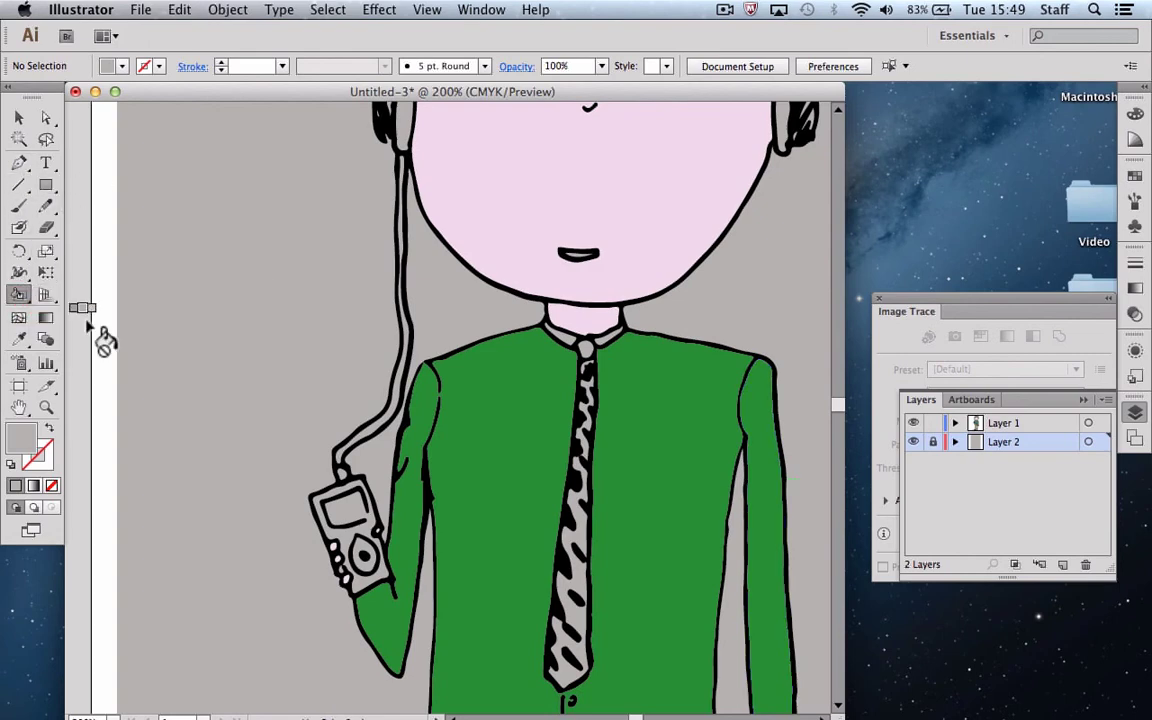
Fill the iPod, earphone cord, both earphones and headphone band with white
{"action": "left_click", "coordinate": [1135, 176]}
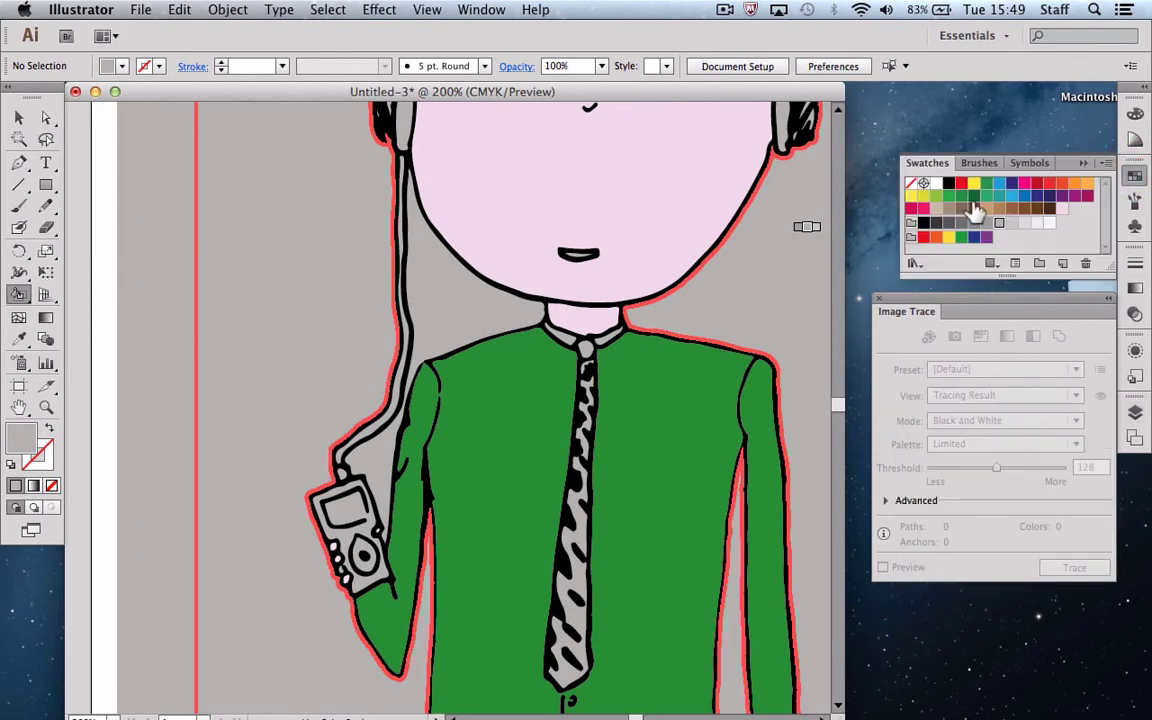
{"action": "left_click", "coordinate": [1049, 223]}
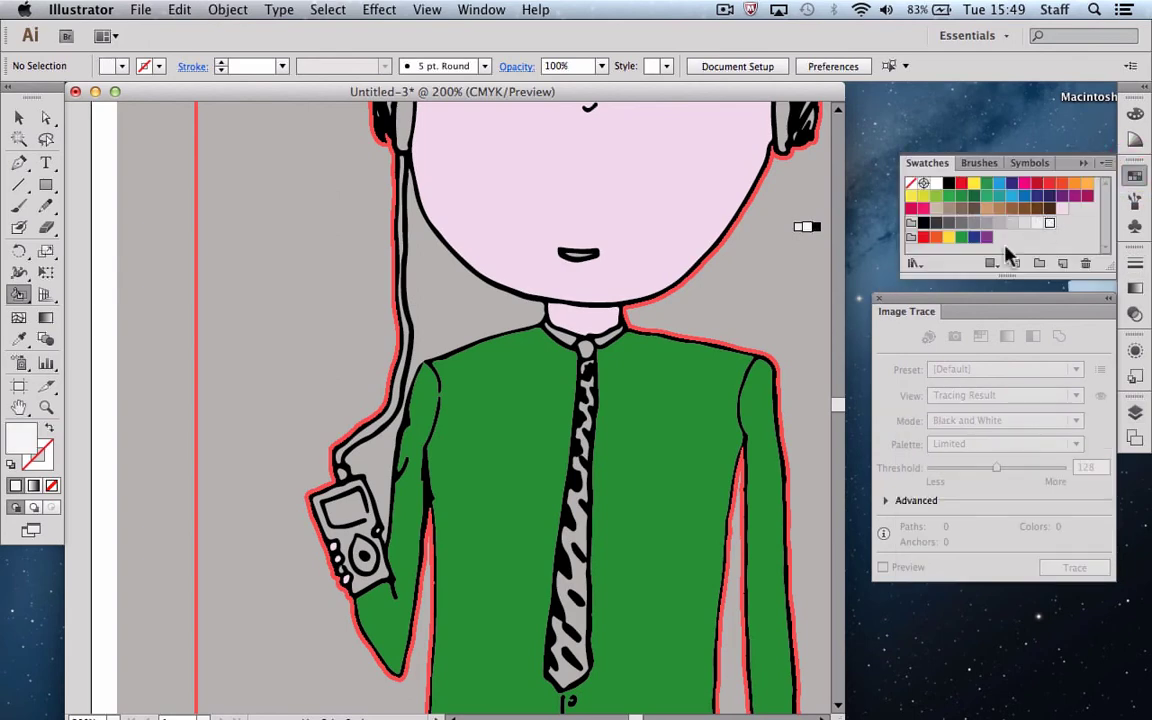
{"action": "left_click", "coordinate": [350, 545]}
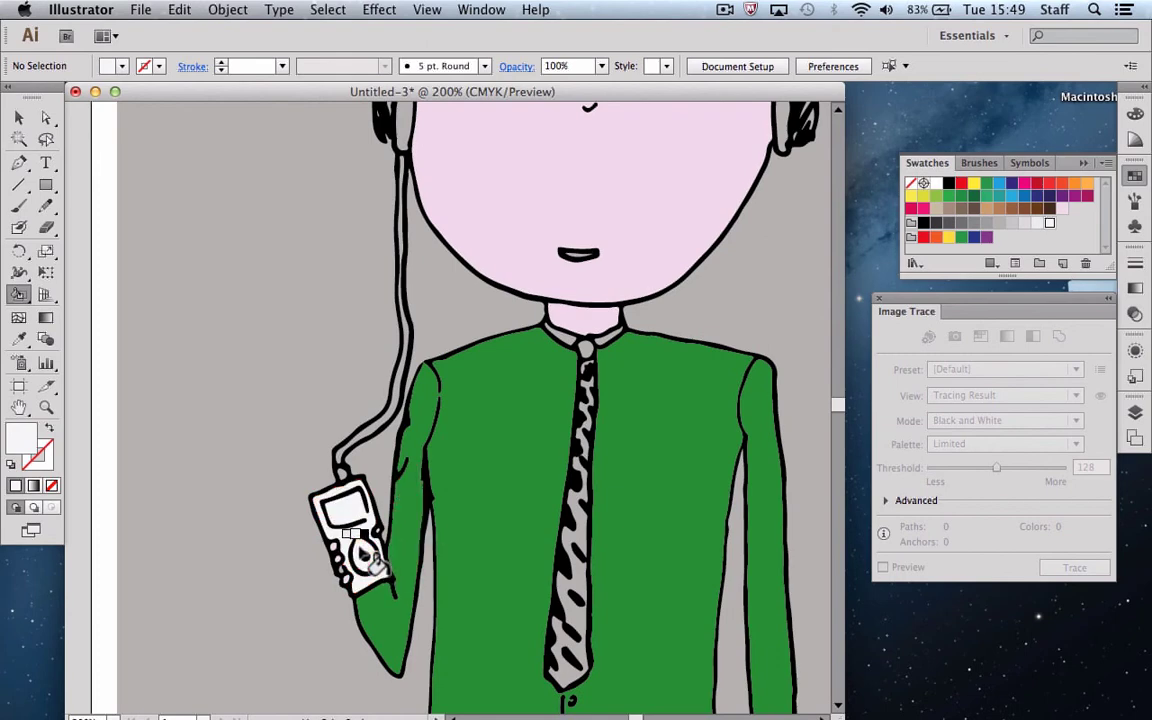
{"action": "left_click", "coordinate": [385, 422]}
{"action": "scroll", "coordinate": [475, 308], "scroll_direction": "up", "scroll_amount": 5}
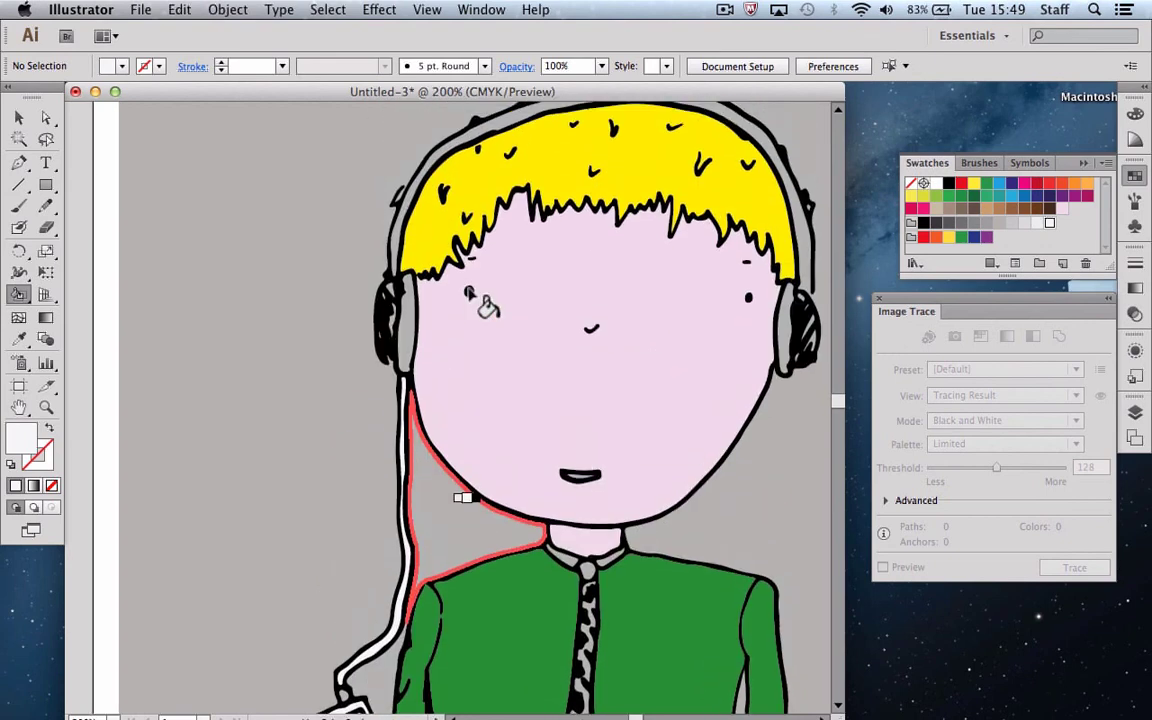
{"action": "left_click", "coordinate": [408, 335]}
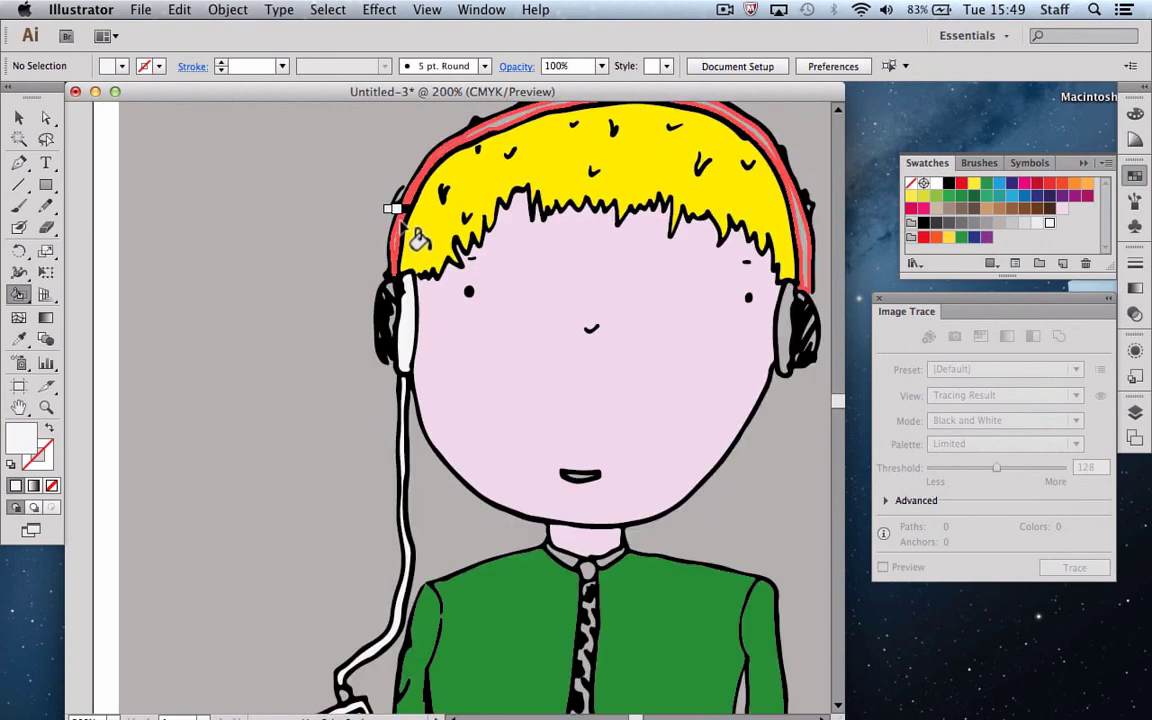
{"action": "left_click", "coordinate": [406, 235]}
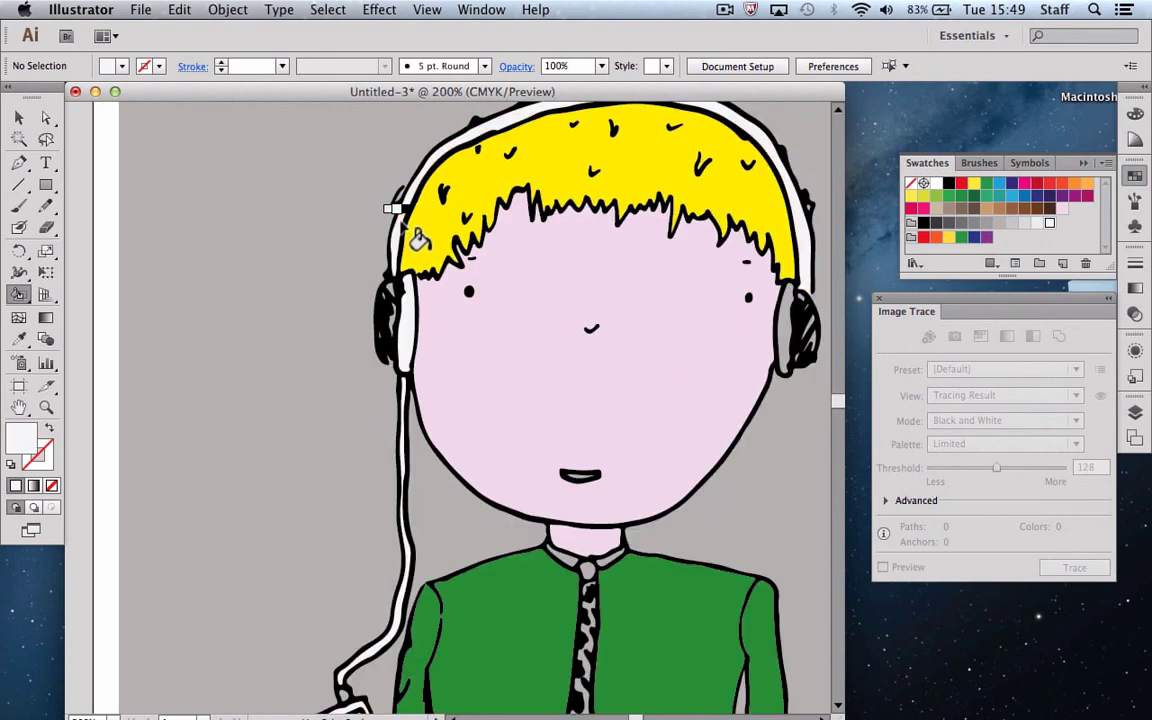
{"action": "left_click", "coordinate": [788, 335]}
{"action": "scroll", "coordinate": [728, 472], "scroll_direction": "down", "scroll_amount": 6}
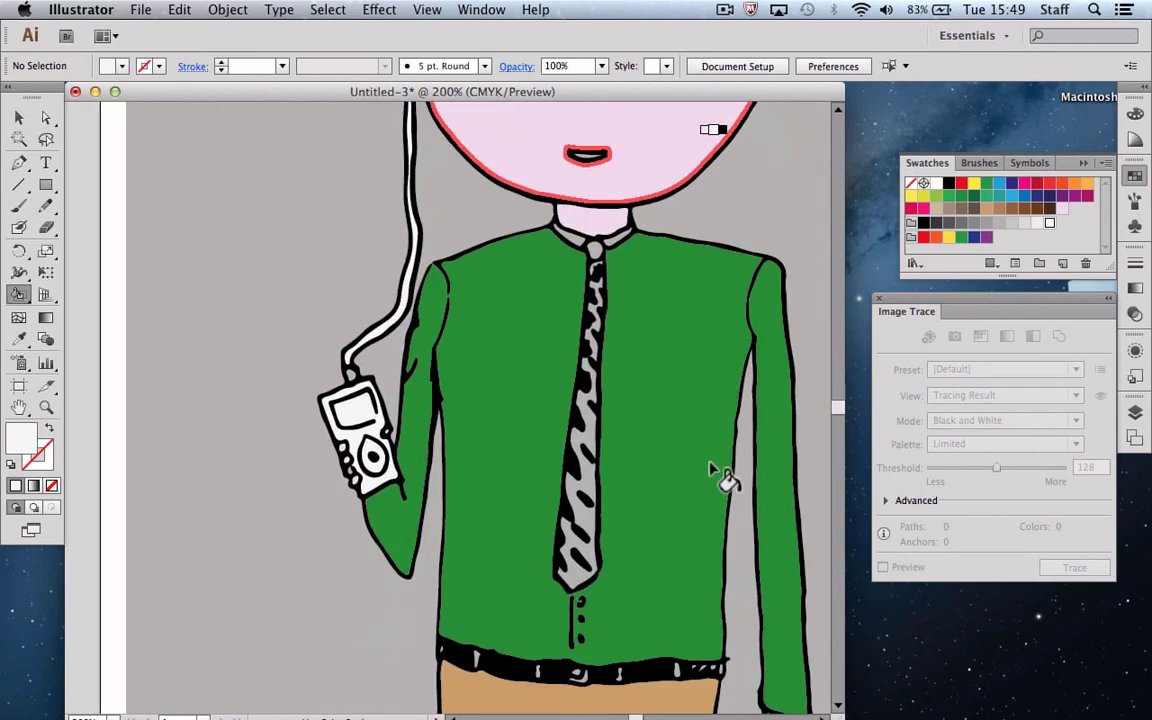
Fill both collar sides, the tie stripes, tie tip and knot patch white
{"action": "left_click", "coordinate": [576, 239]}
{"action": "left_click", "coordinate": [620, 240]}
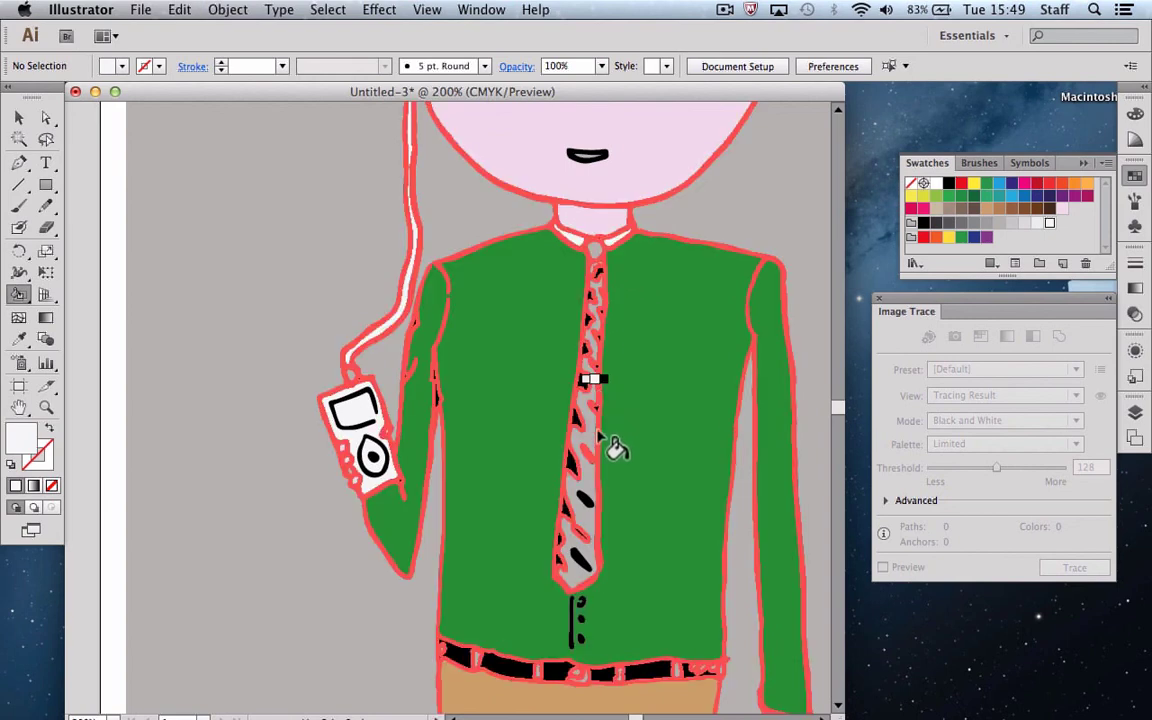
{"action": "left_click", "coordinate": [600, 492]}
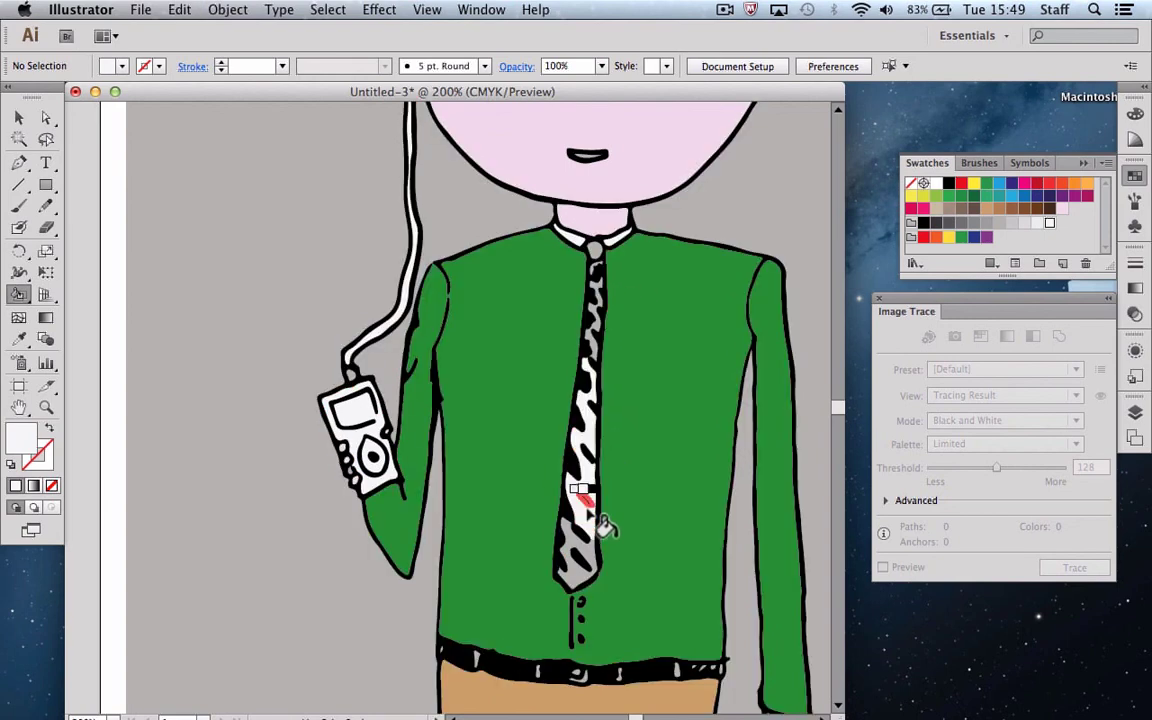
{"action": "left_click", "coordinate": [585, 550]}
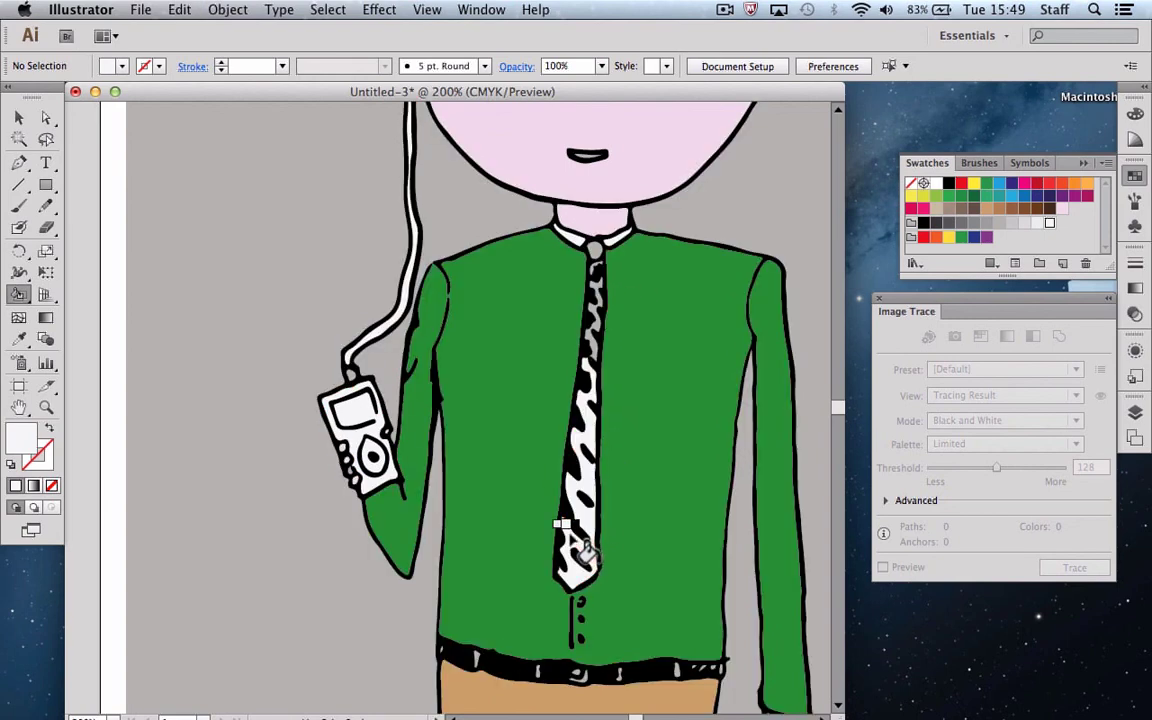
{"action": "left_click", "coordinate": [607, 356]}
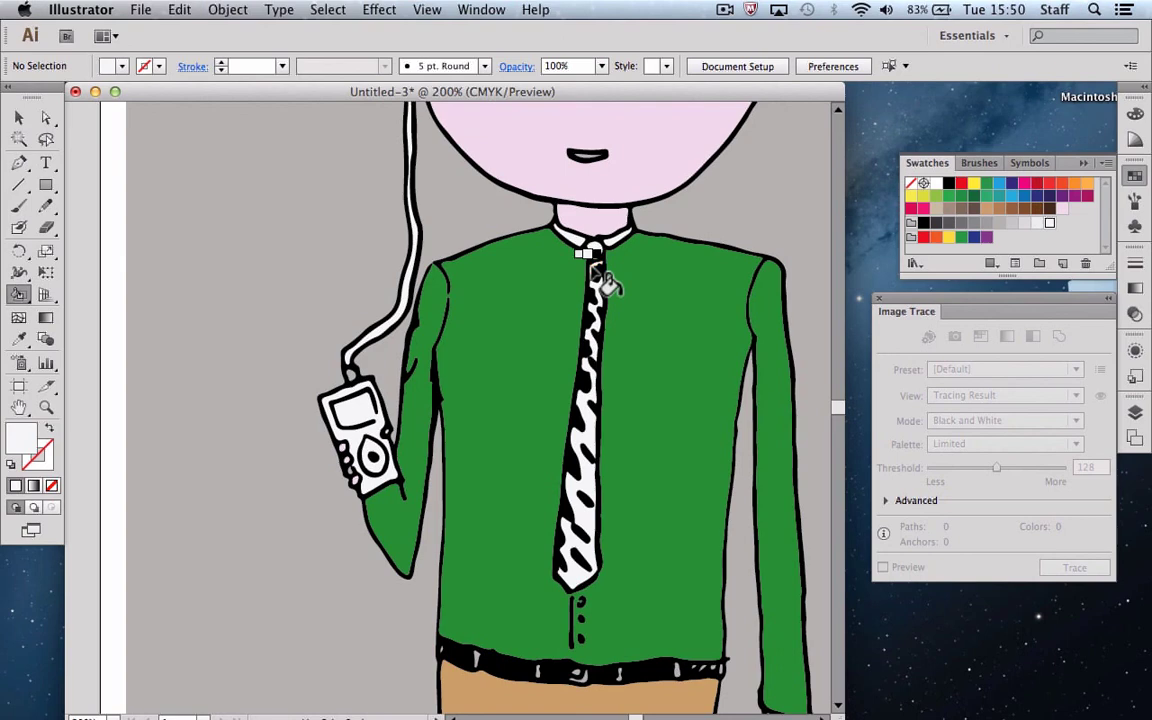
{"action": "scroll", "coordinate": [681, 429], "scroll_direction": "down", "scroll_amount": 5}
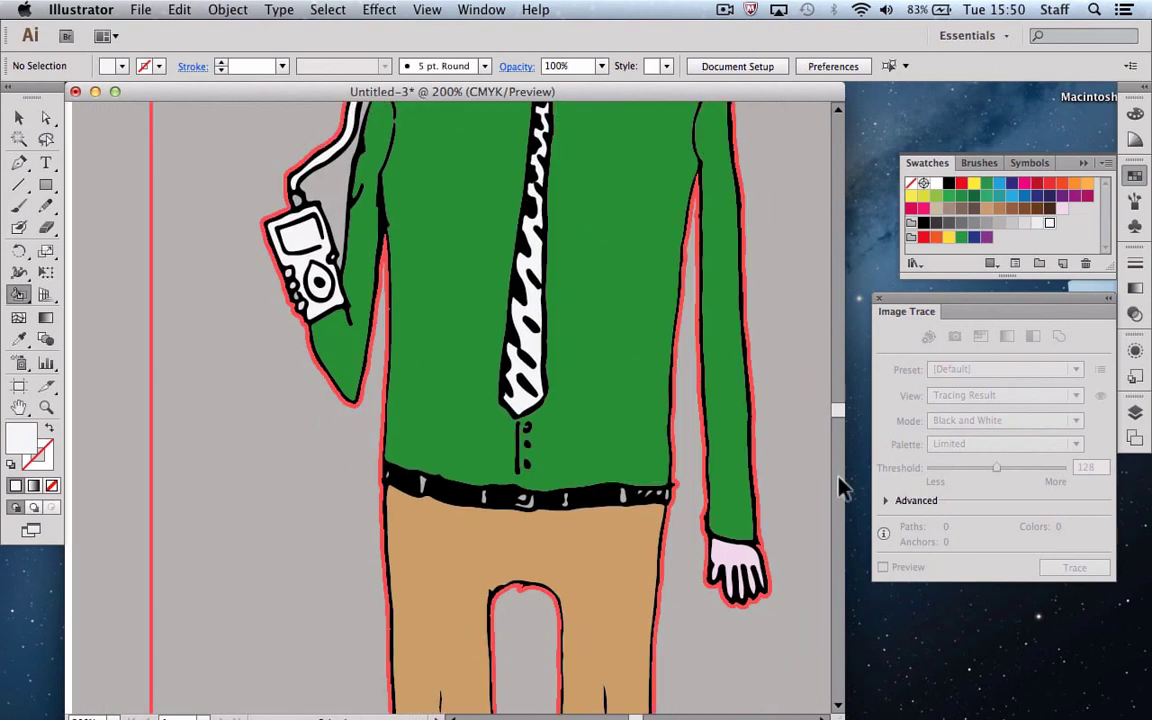
Zoom out to show the whole artboard and switch to the Selection tool
{"action": "key", "text": "super+minus"}
{"action": "key", "text": "super+minus"}
{"action": "key", "text": "super+minus"}
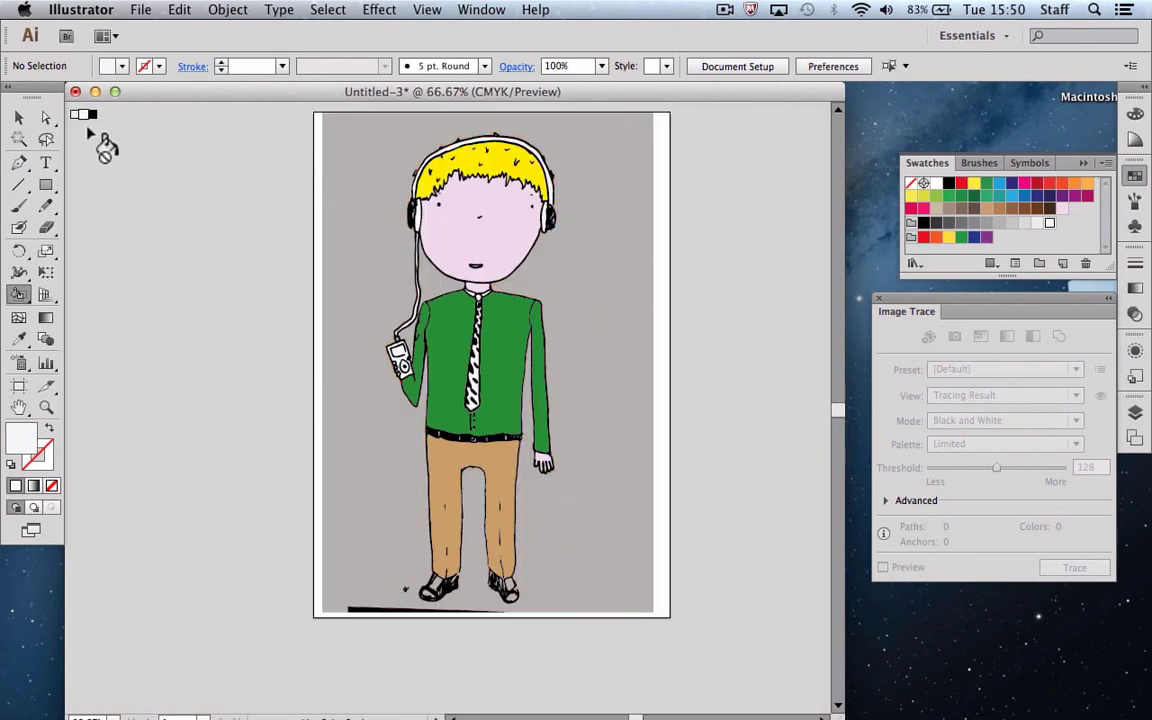
{"action": "left_click", "coordinate": [18, 117]}
{"action": "scroll", "coordinate": [750, 335], "scroll_direction": "up", "scroll_amount": 1}
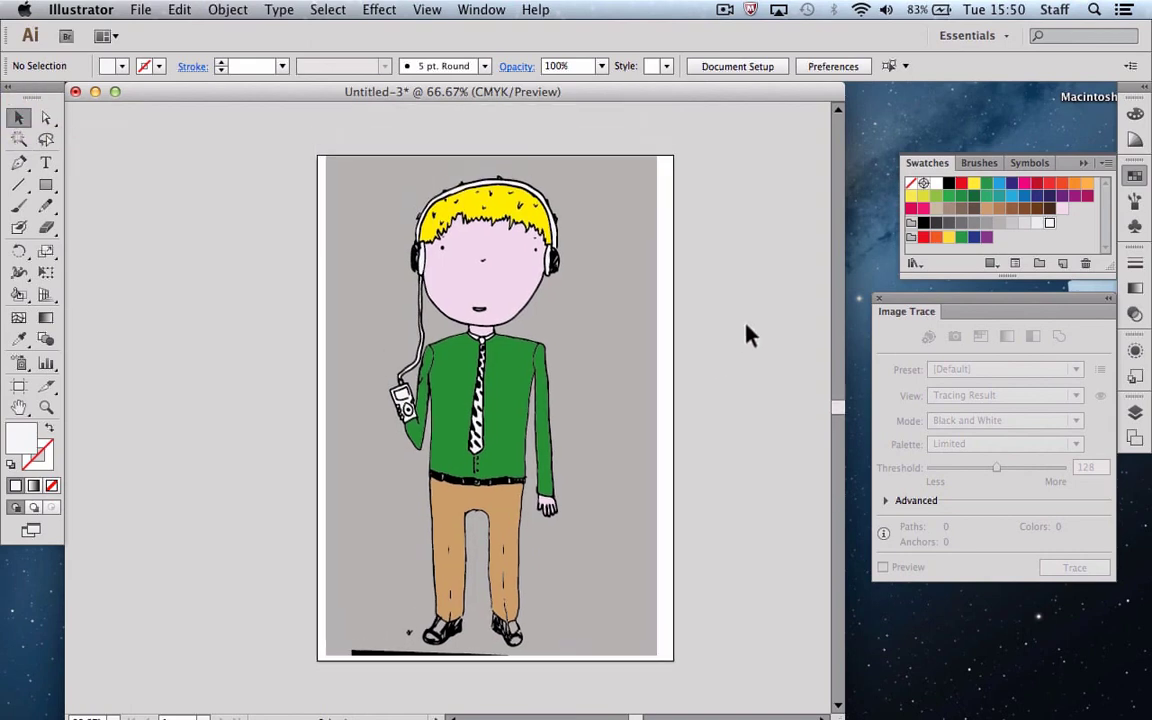